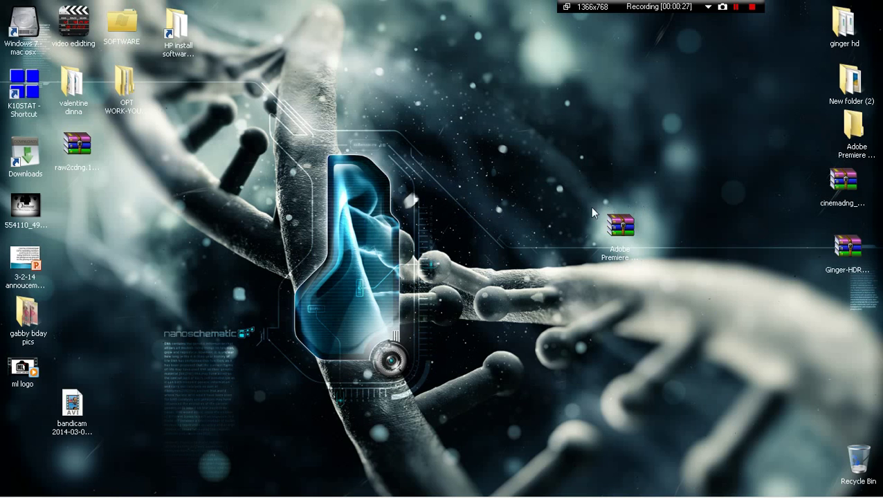
# - Open the Adobe Premiere CC-CS6 DNG FIX.rar archive in WinRAR and enter its Adobe Premiere CC DNG folder
pyautogui.moveTo(646, 494)
pyautogui.doubleClick(622, 230)
pyautogui.moveTo(339, 129); pyautogui.dragTo(540, 100)
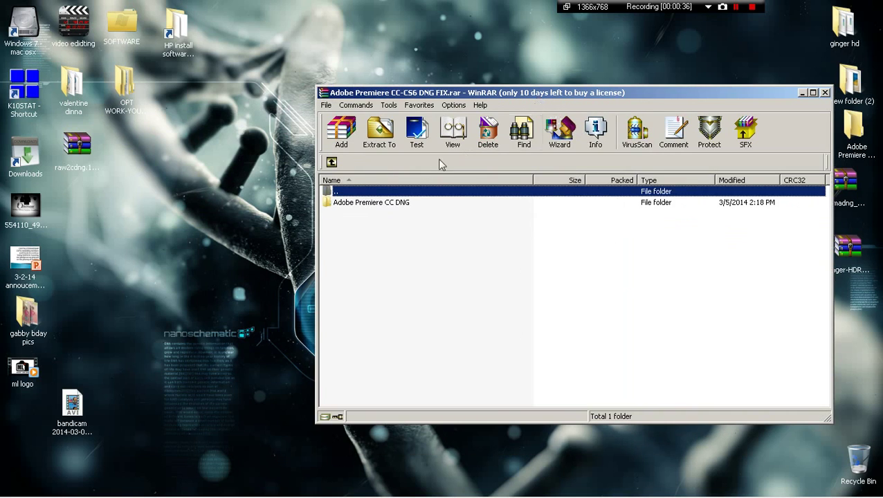
pyautogui.doubleClick(386, 203)
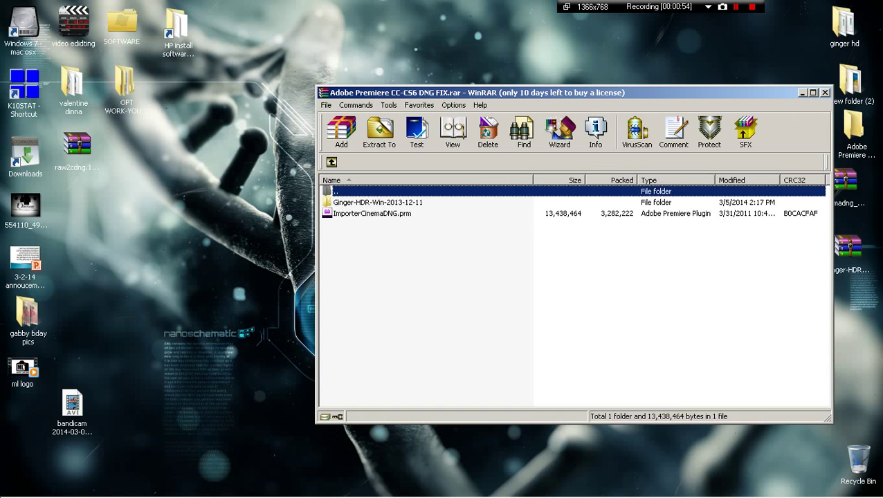
# - Browse from Computer through C:\Program Files\Adobe\Adobe Premiere Pro CC into its Plug-ins folder
pyautogui.click(17, 485)
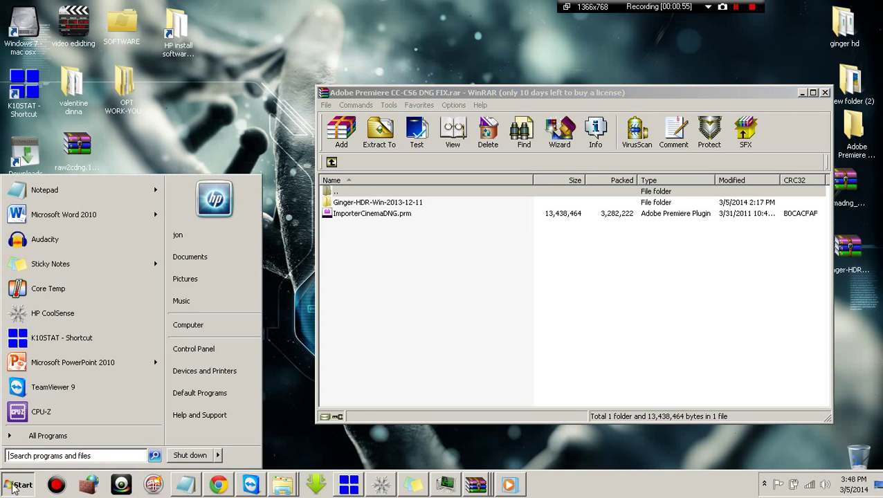
pyautogui.click(205, 336)
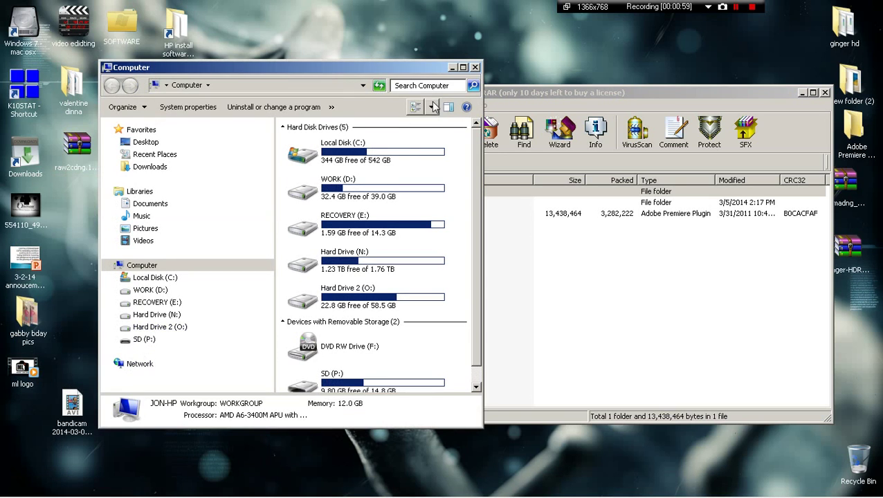
pyautogui.doubleClick(360, 163)
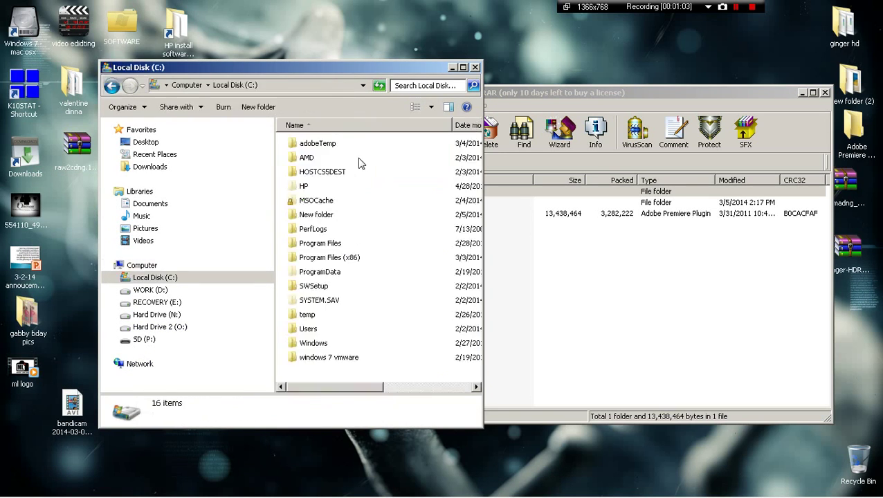
pyautogui.click(322, 247)
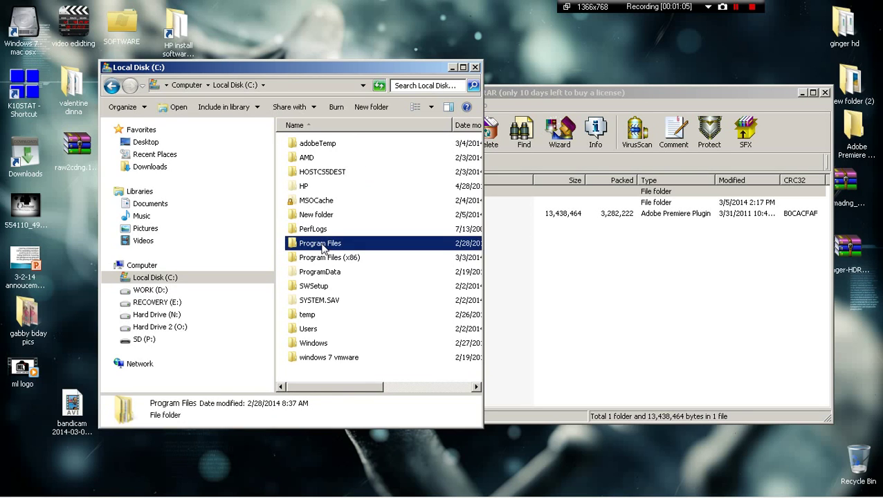
pyautogui.doubleClick(322, 247)
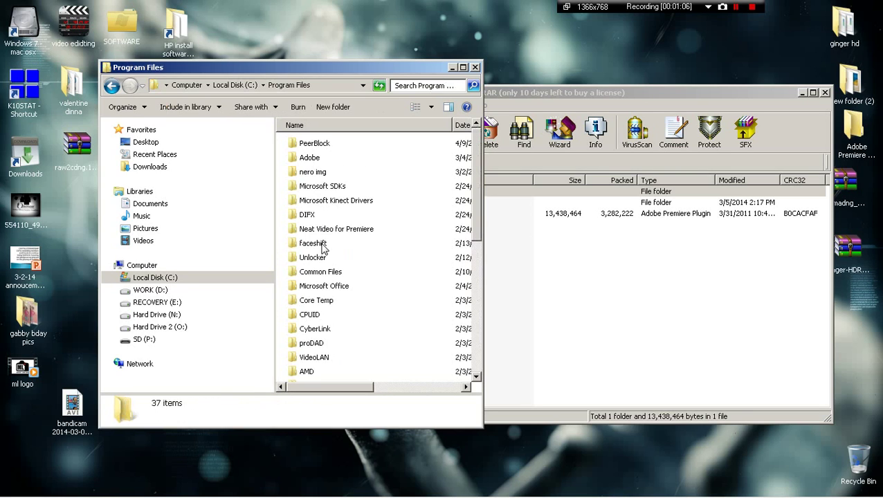
pyautogui.doubleClick(320, 158)
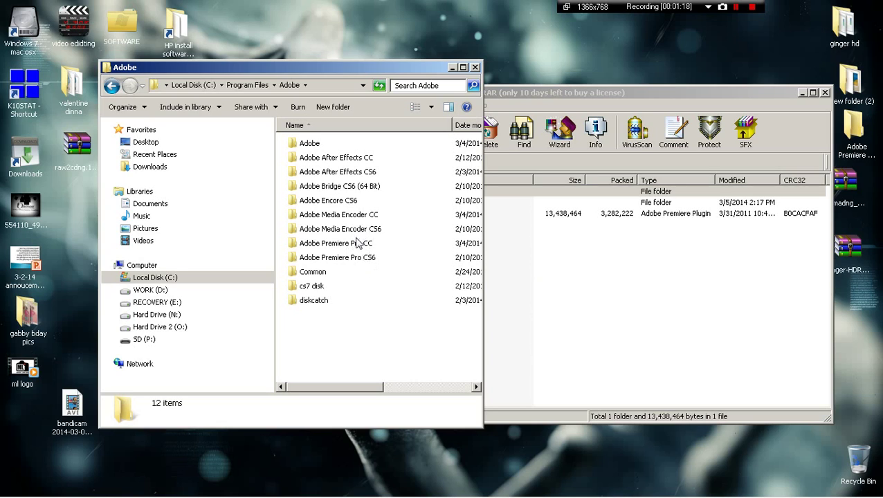
pyautogui.moveTo(364, 247)
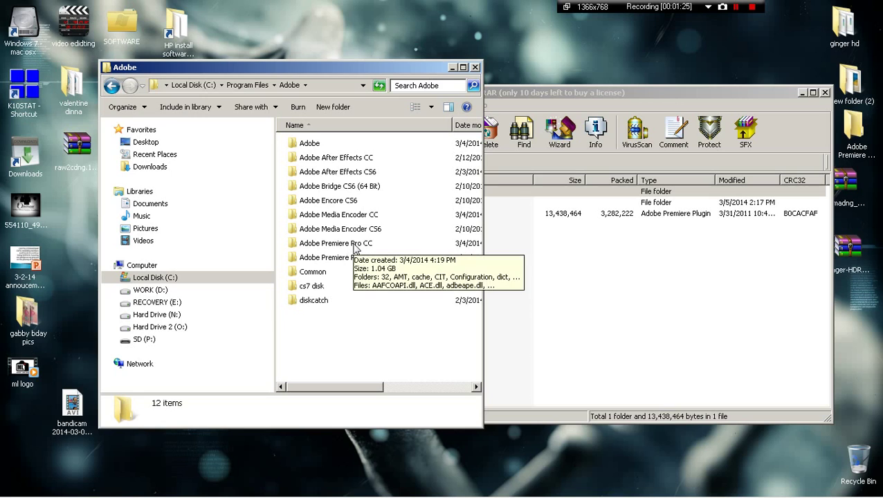
pyautogui.doubleClick(355, 246)
pyautogui.scroll(-2, 367, 312)
pyautogui.scroll(-2, 368, 313)
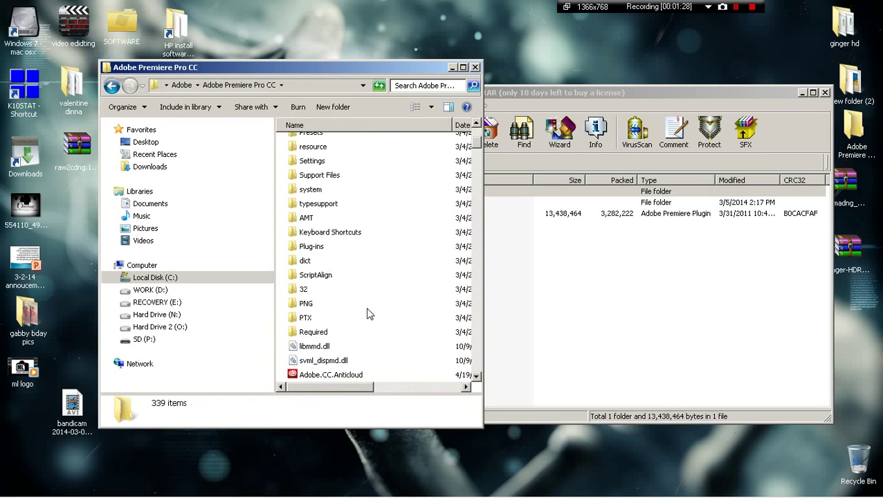
pyautogui.doubleClick(315, 246)
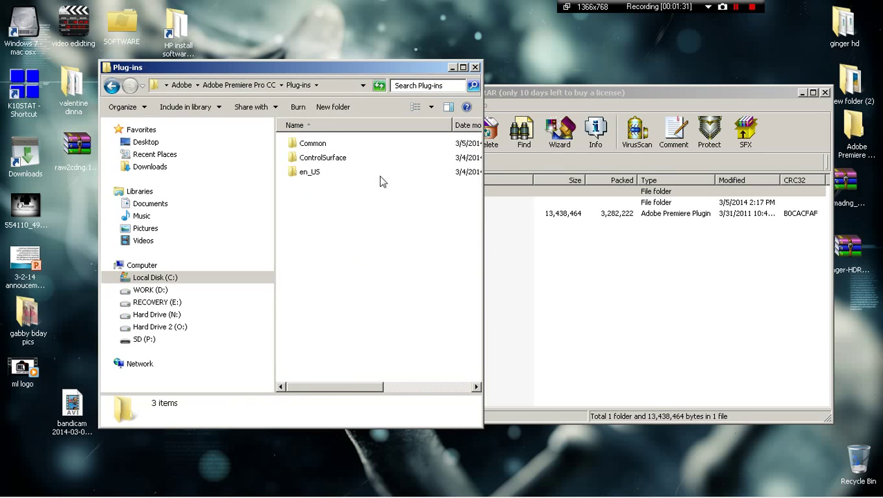
# - Open the Common plug-ins folder and arrange Explorer on the left, WinRAR on the right
pyautogui.doubleClick(313, 143)
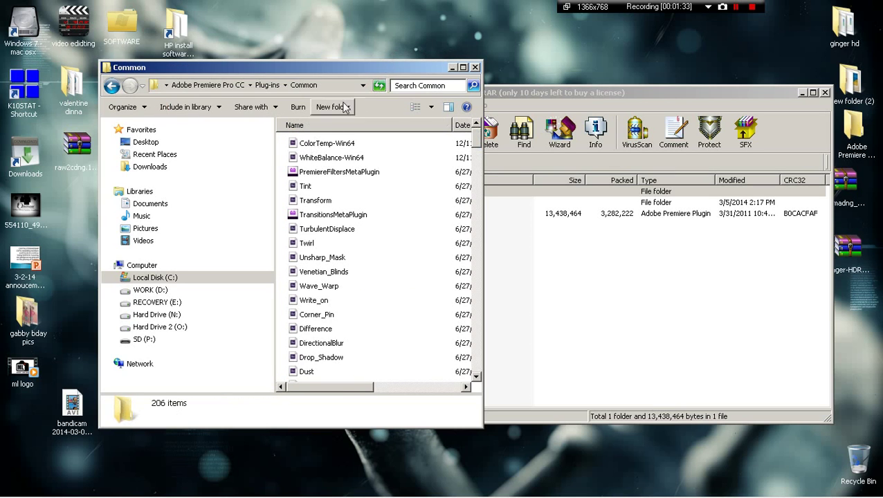
pyautogui.moveTo(305, 67); pyautogui.dragTo(209, 79)
pyautogui.moveTo(387, 92); pyautogui.dragTo(512, 70)
# - Drag ImporterCinemaDNG.prm into Common, then dismiss the file conflict without replacing it
pyautogui.moveTo(484, 194); pyautogui.dragTo(518, 223)
pyautogui.click(490, 213)
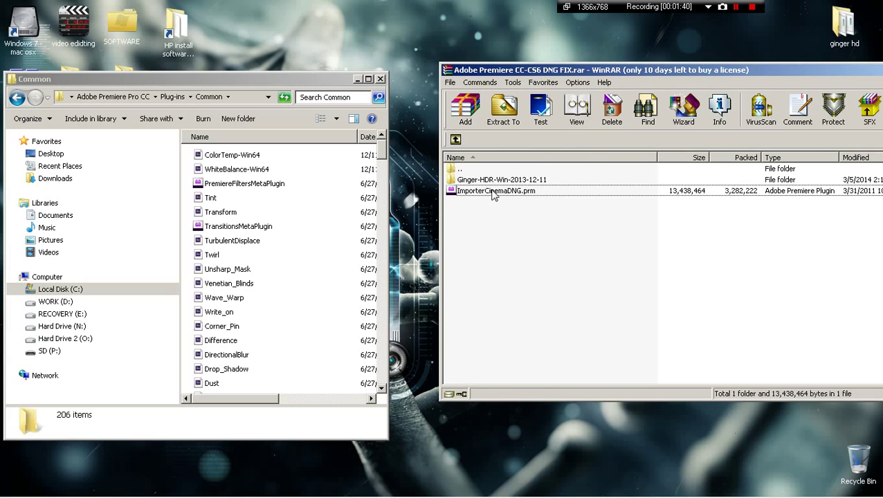
pyautogui.click(493, 192)
pyautogui.moveTo(492, 197); pyautogui.dragTo(188, 287)
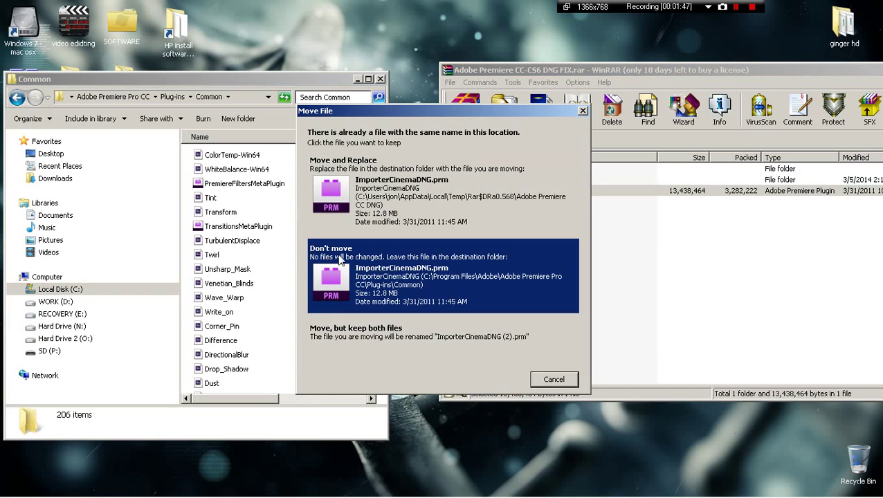
pyautogui.click(583, 112)
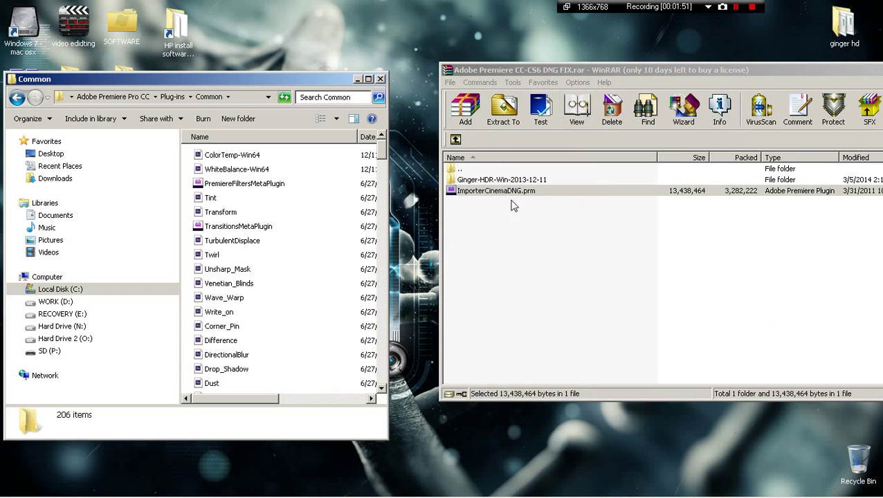
pyautogui.moveTo(420, 485)
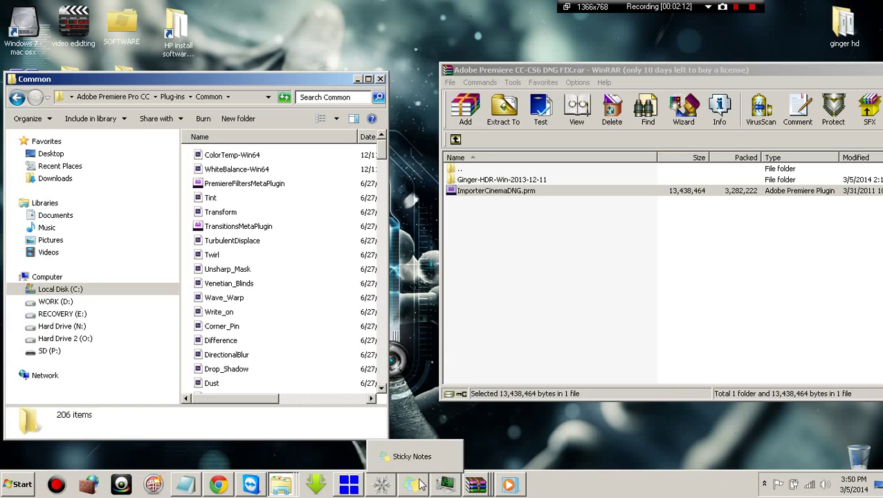
# - Open the Ginger-HDR-Win-2013-12-11 folder and read README-Instructions.txt in Notepad
pyautogui.click(477, 180)
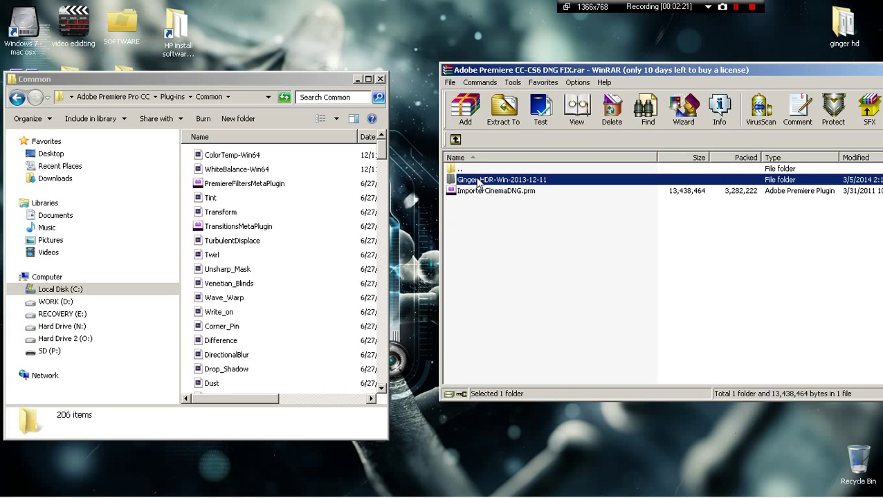
pyautogui.doubleClick(477, 180)
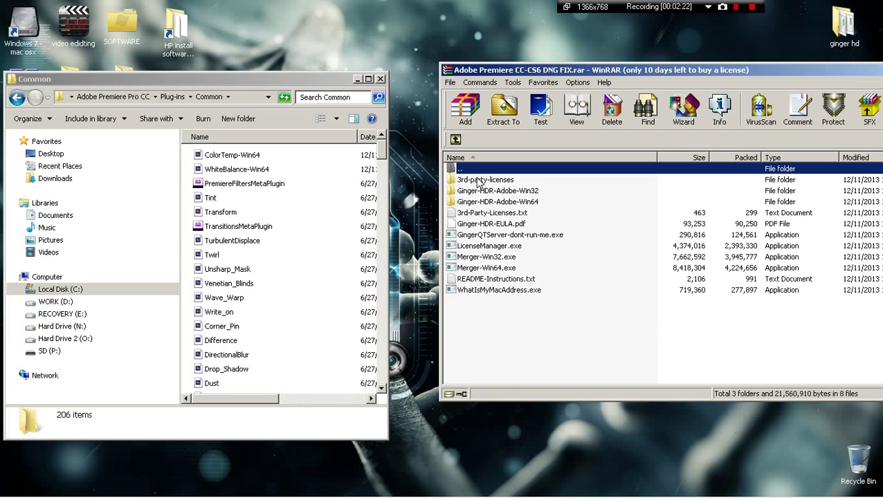
pyautogui.doubleClick(477, 283)
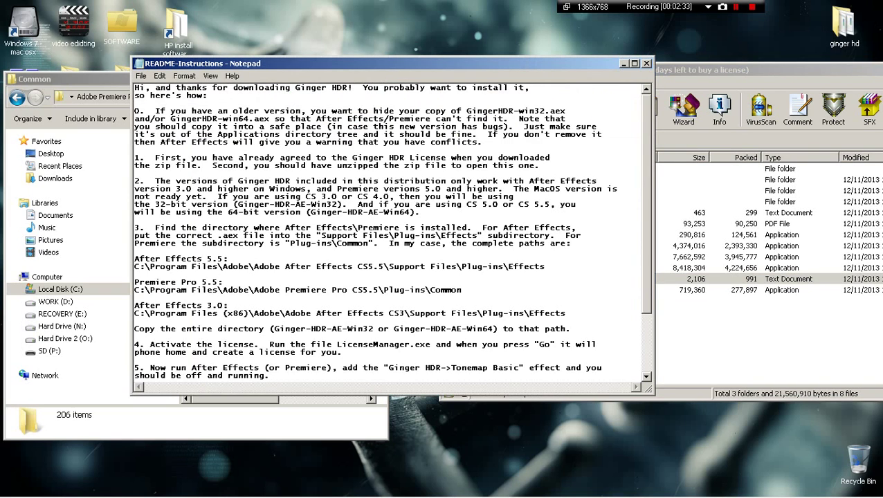
pyautogui.scroll(-1, 391, 232)
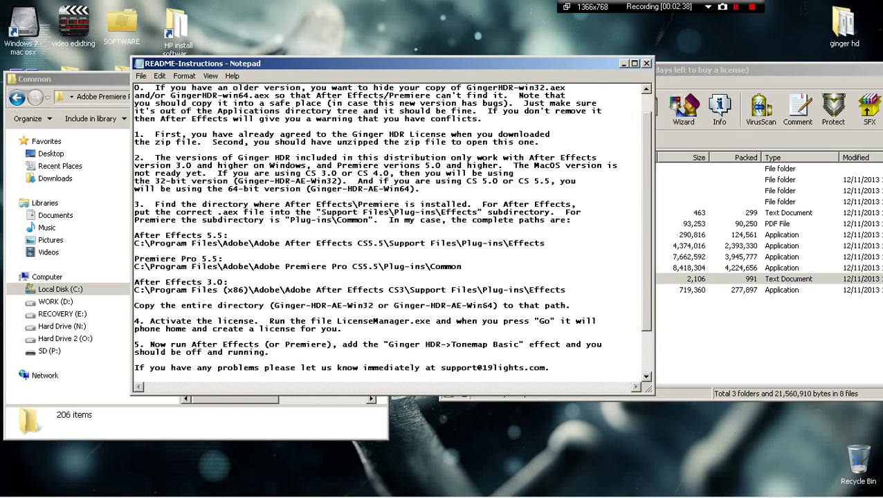
pyautogui.scroll(-1, 391, 232)
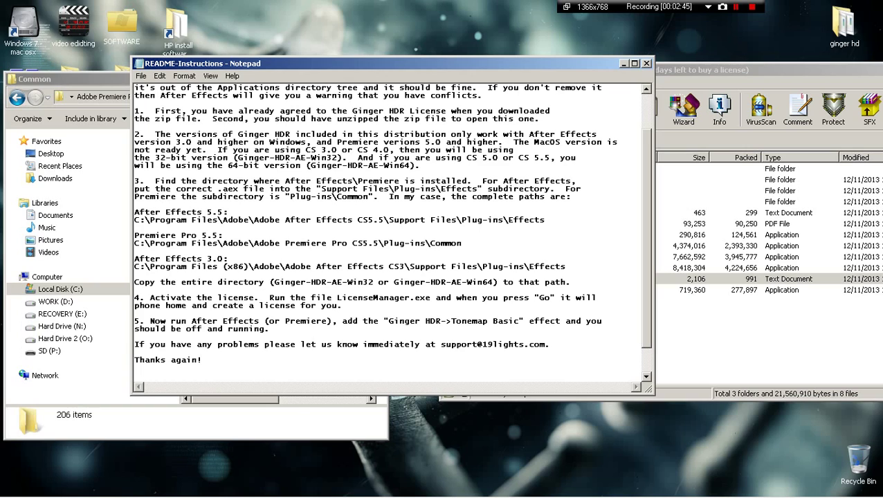
pyautogui.moveTo(440, 343); pyautogui.dragTo(551, 344)
pyautogui.click(135, 336)
pyautogui.click(624, 65)
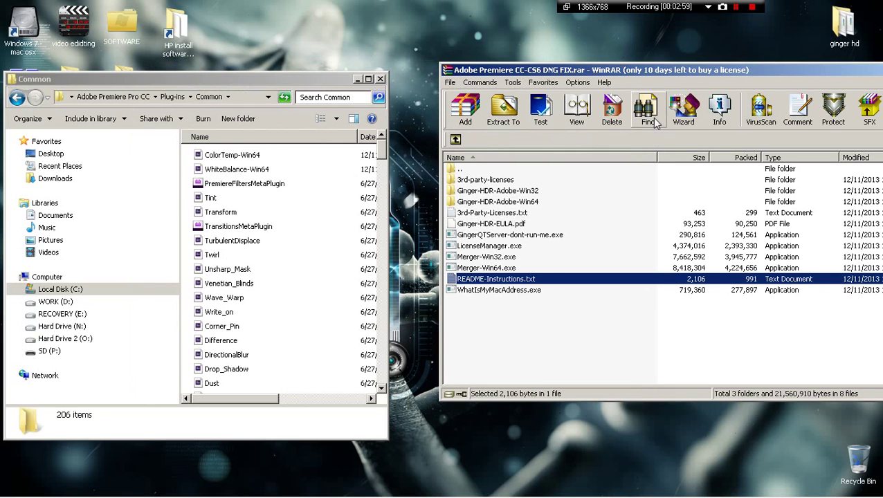
pyautogui.click(530, 192)
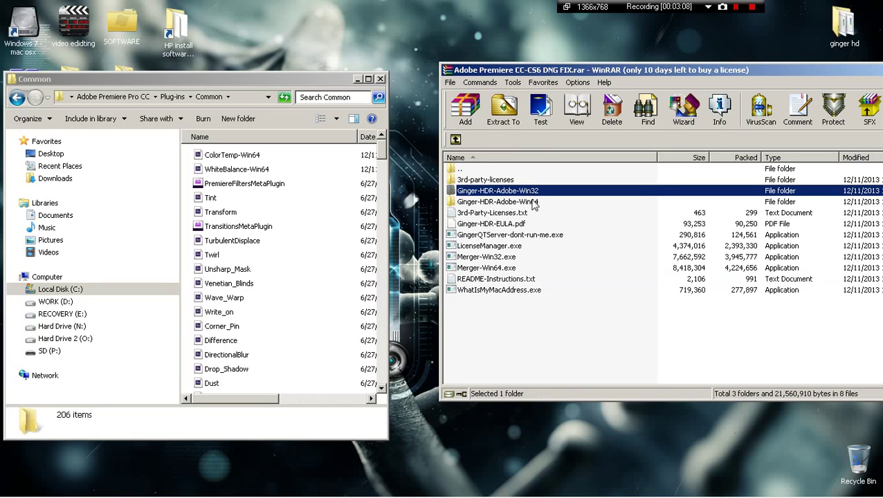
pyautogui.click(532, 204)
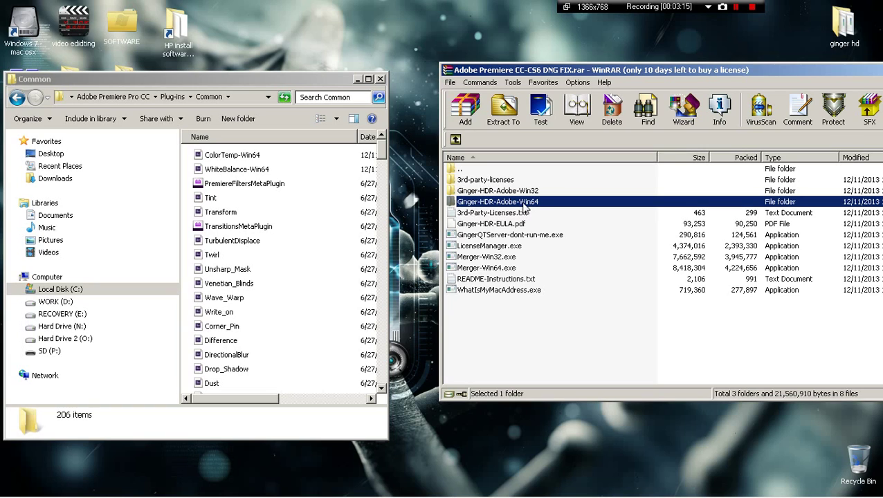
pyautogui.doubleClick(524, 205)
pyautogui.moveTo(534, 264); pyautogui.dragTo(500, 182)
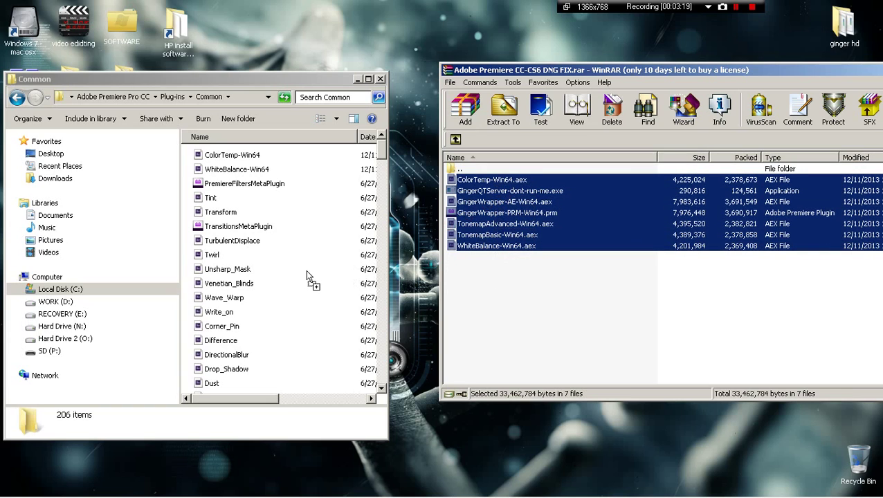
pyautogui.moveTo(309, 277)
pyautogui.mouseDown()
pyautogui.moveTo(476, 213)
pyautogui.moveTo(316, 261)
pyautogui.mouseUp()
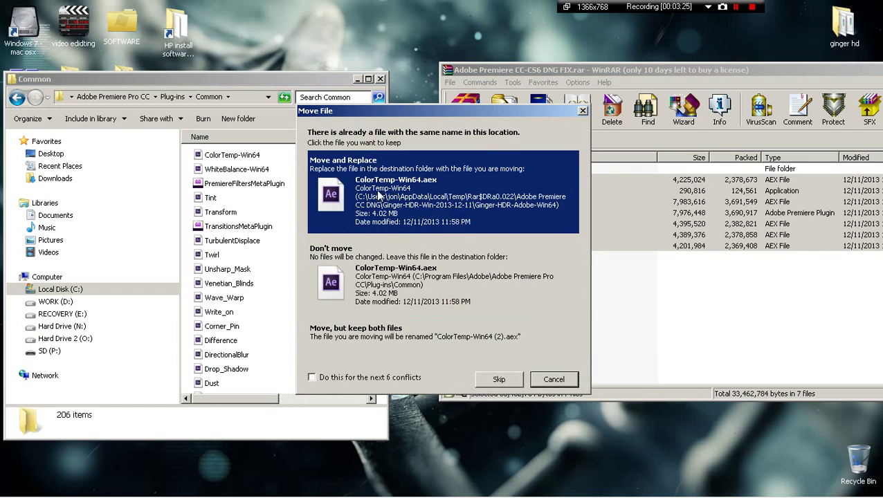
pyautogui.click(583, 110)
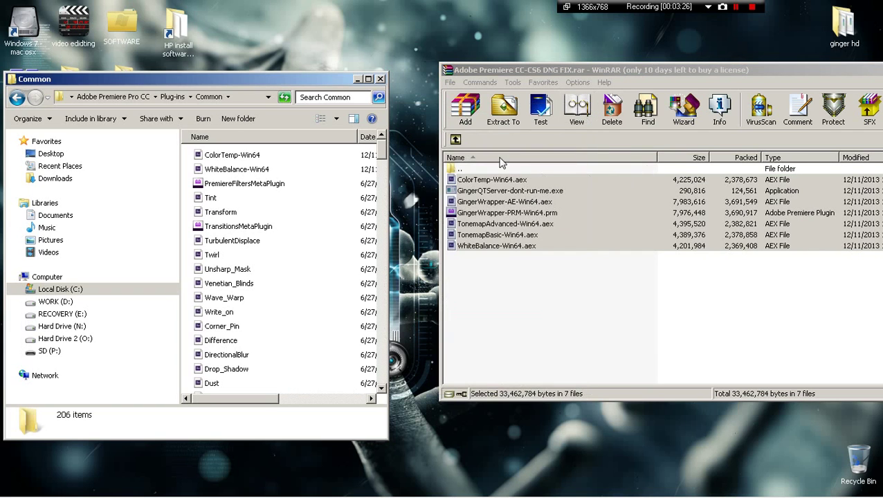
pyautogui.click(455, 139)
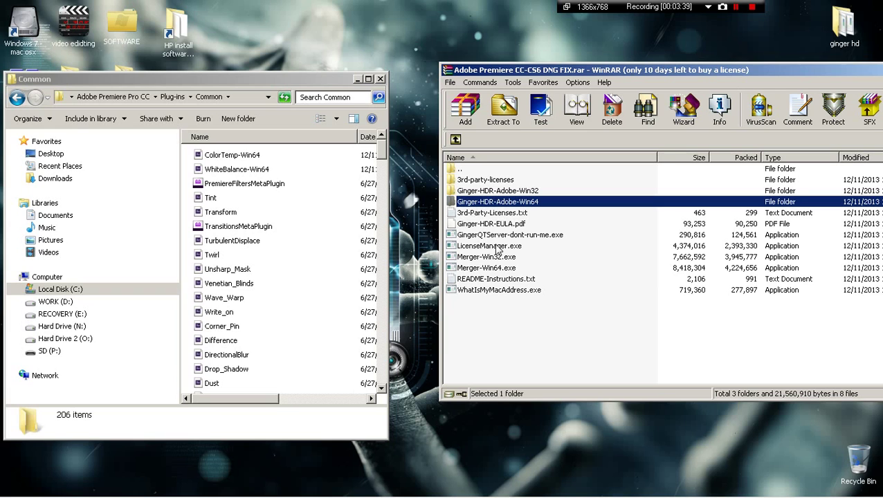
# - Bring up the 19lights license generation page in Chrome and restore it to a smaller window
pyautogui.moveTo(346, 492)
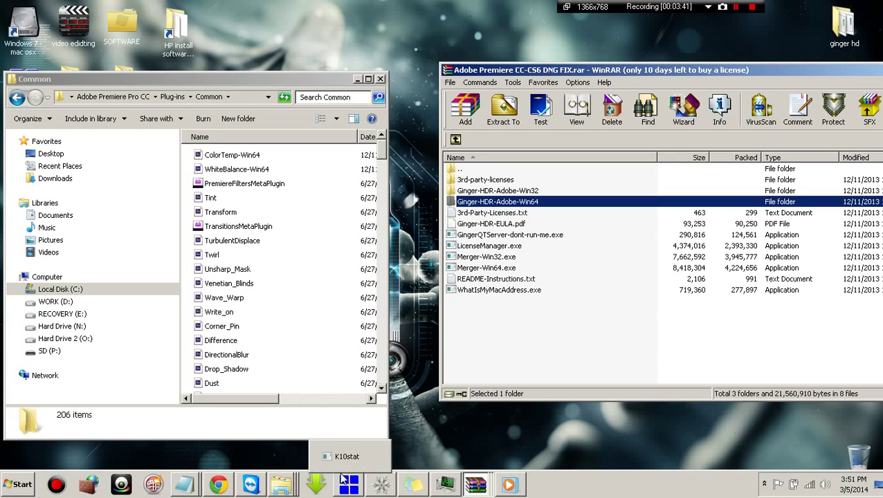
pyautogui.click(218, 484)
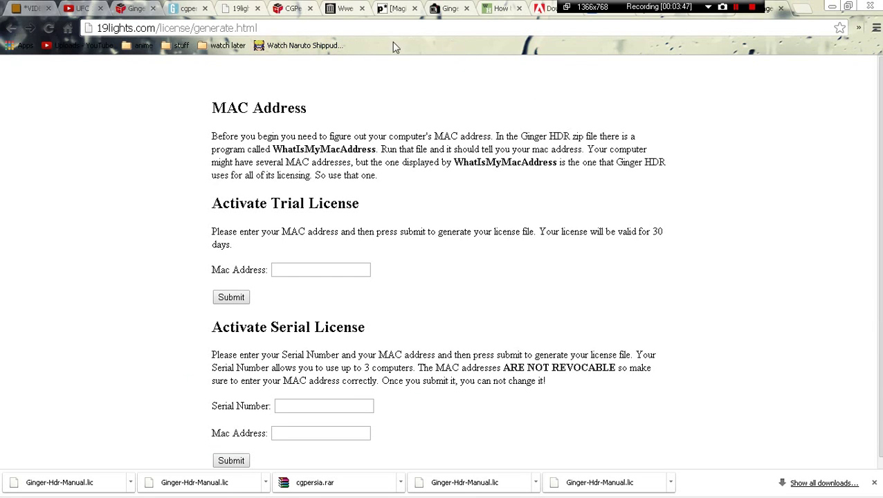
pyautogui.moveTo(258, 27); pyautogui.dragTo(95, 33)
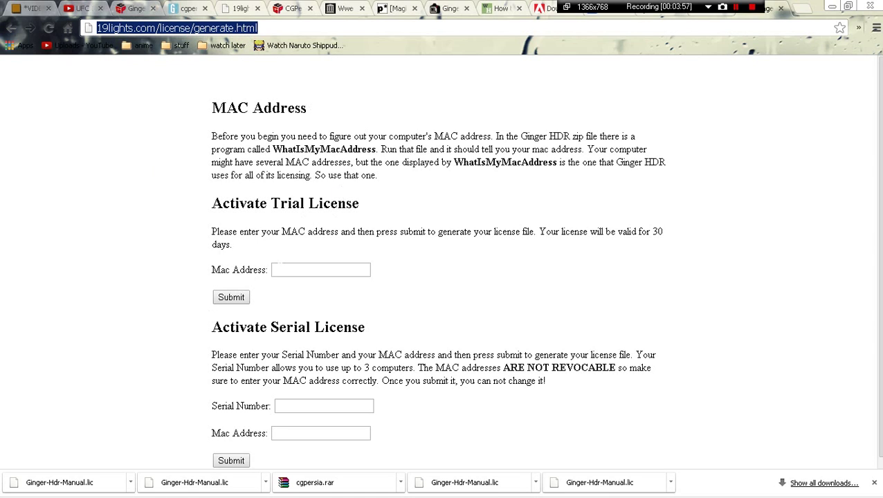
pyautogui.click(319, 270)
pyautogui.click(389, 288)
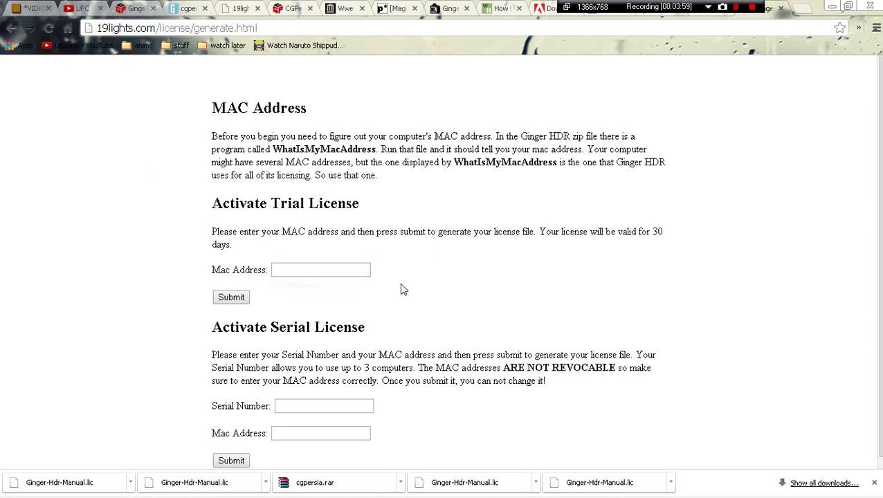
pyautogui.click(850, 6)
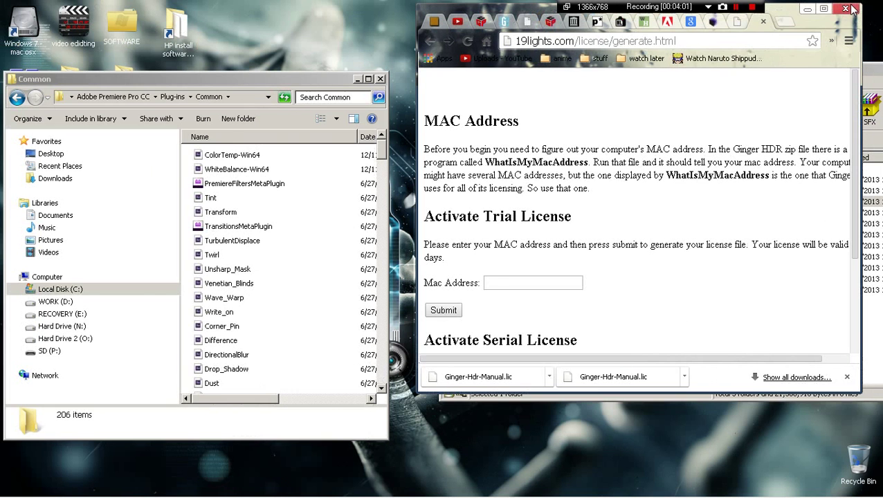
# - Run WhatIsMyMacAddress.exe from the archive to find the computer's MAC address
pyautogui.click(808, 10)
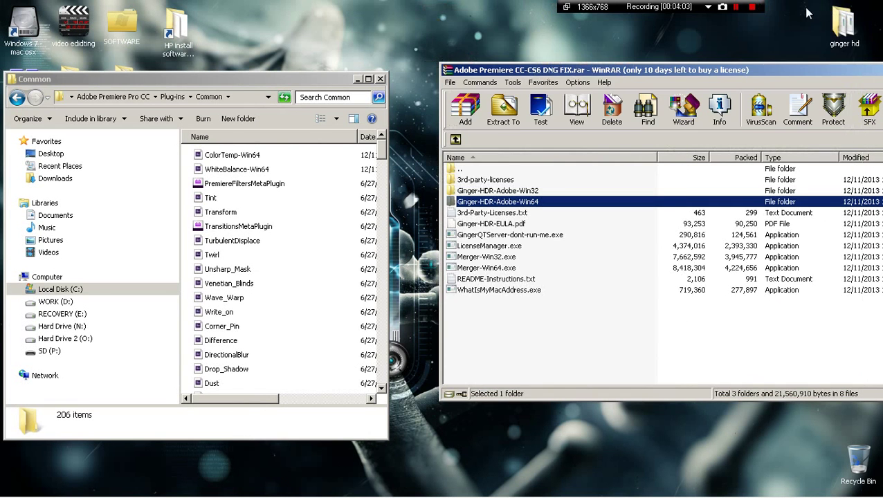
pyautogui.doubleClick(478, 291)
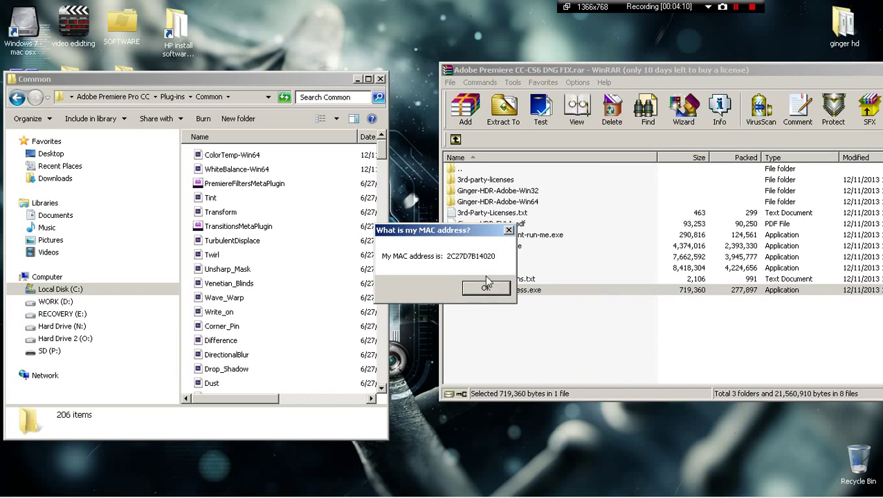
pyautogui.click(509, 230)
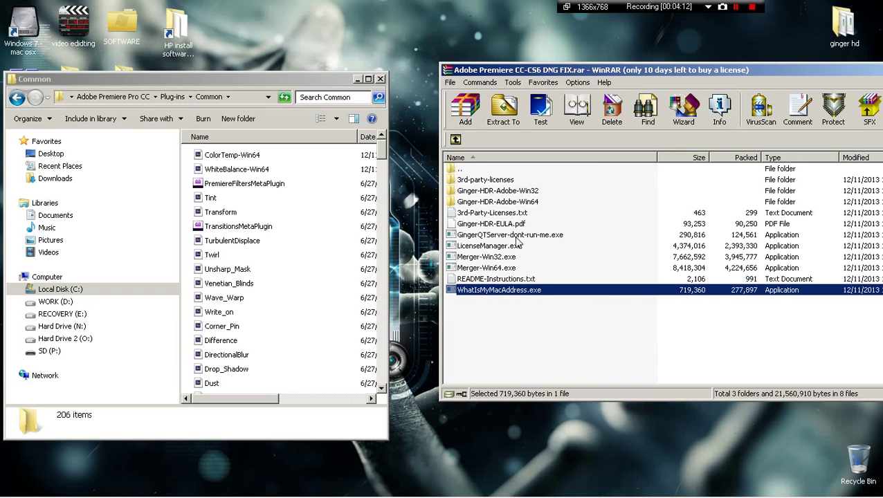
# - Enter the MAC address in the 19lights form, submit for a trial license, and maximize Chrome
pyautogui.click(218, 487)
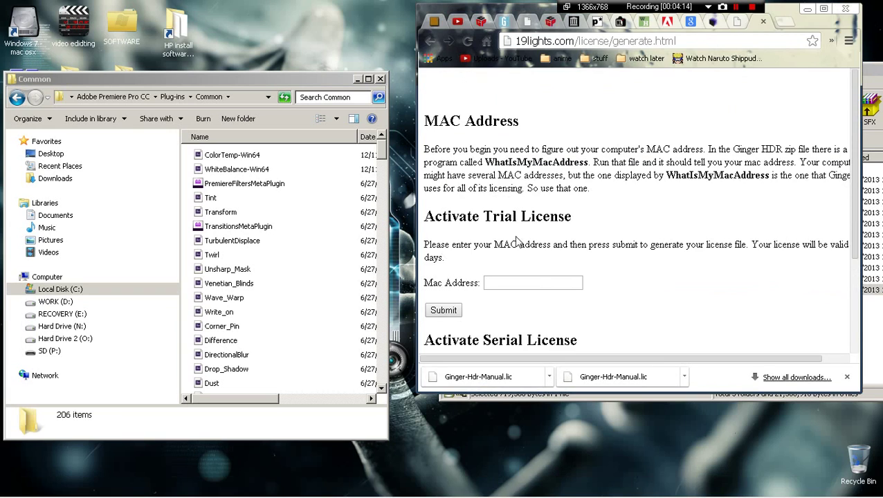
pyautogui.click(533, 282)
pyautogui.click(509, 298)
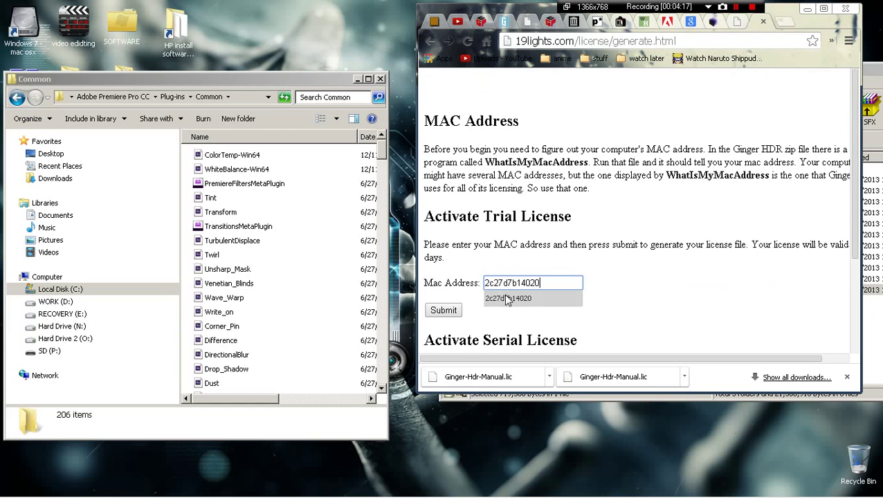
pyautogui.click(451, 312)
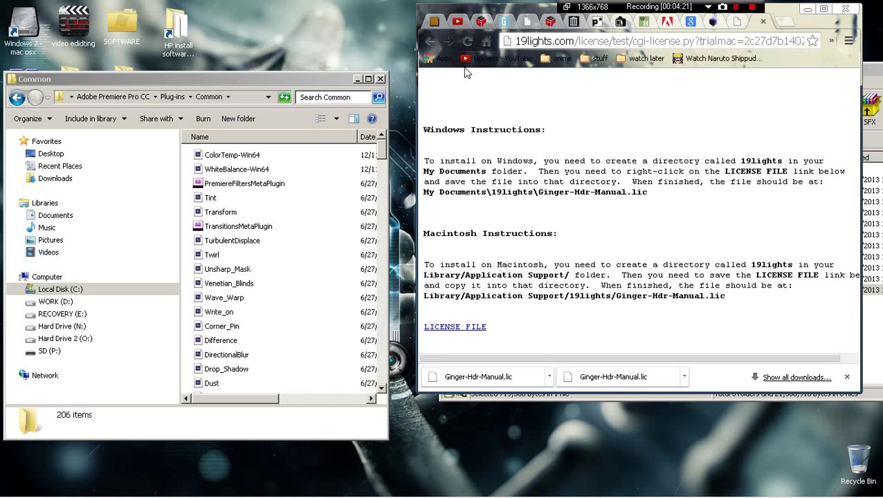
pyautogui.moveTo(545, 12); pyautogui.dragTo(507, 67)
pyautogui.click(626, 64)
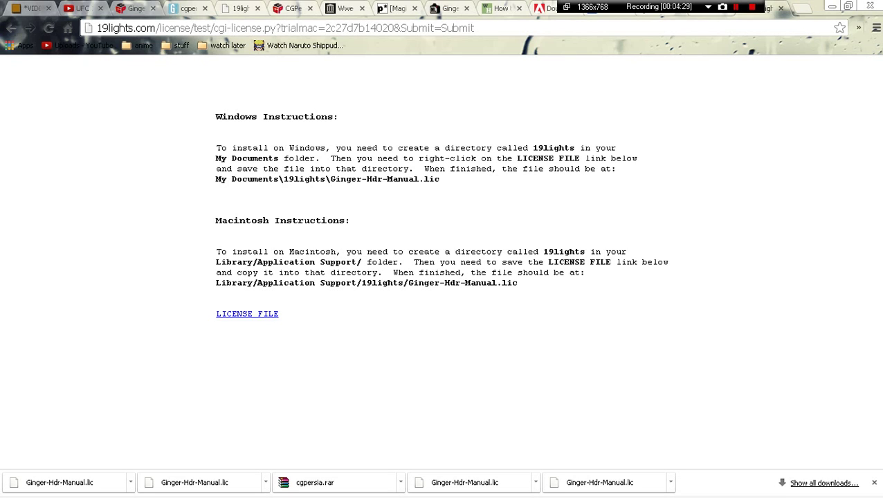
pyautogui.moveTo(216, 252); pyautogui.dragTo(537, 286)
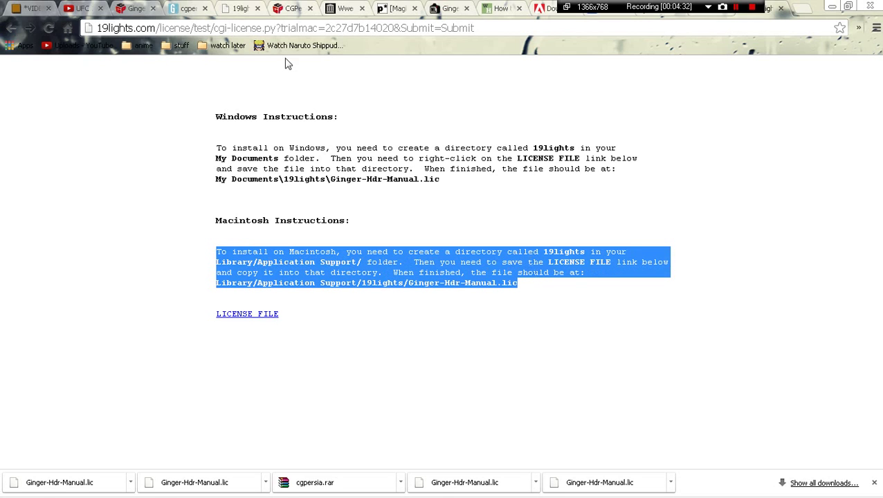
pyautogui.moveTo(217, 148); pyautogui.dragTo(595, 184)
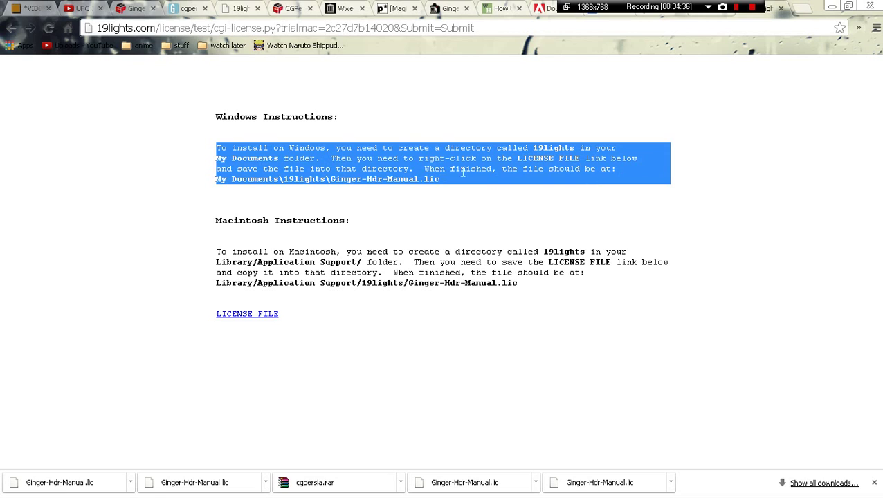
pyautogui.rightClick(268, 315)
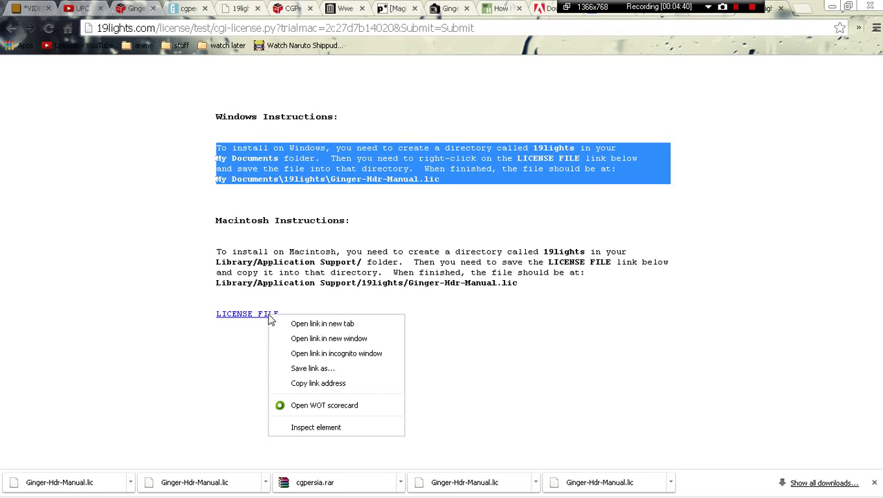
pyautogui.click(295, 368)
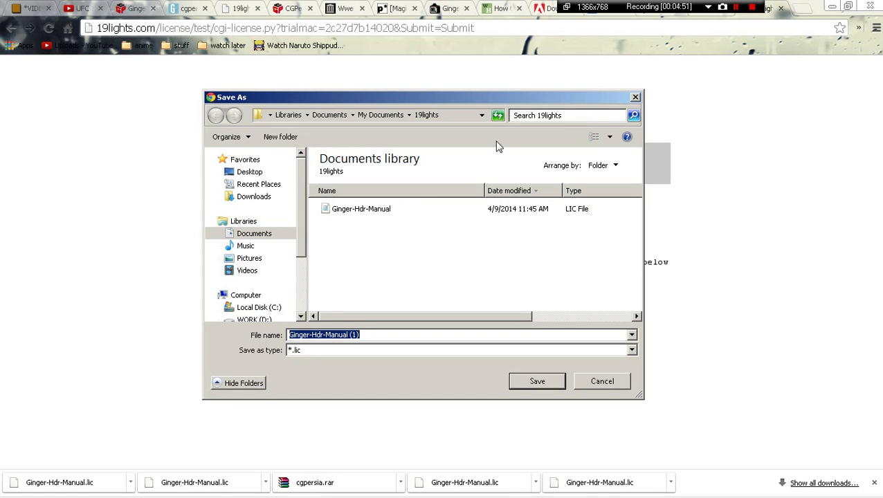
# - Cancel the license save and confirm Ginger-Hdr-Manual.lic already sits in Documents\19lights
pyautogui.click(635, 97)
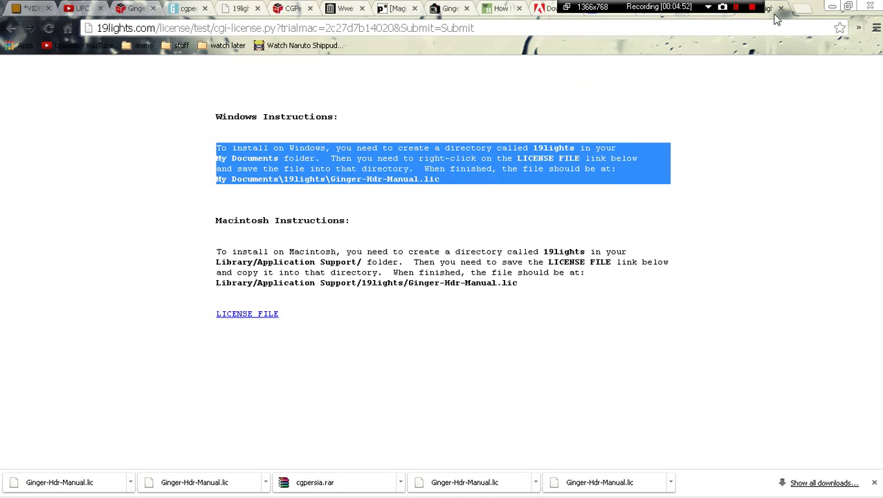
pyautogui.click(833, 7)
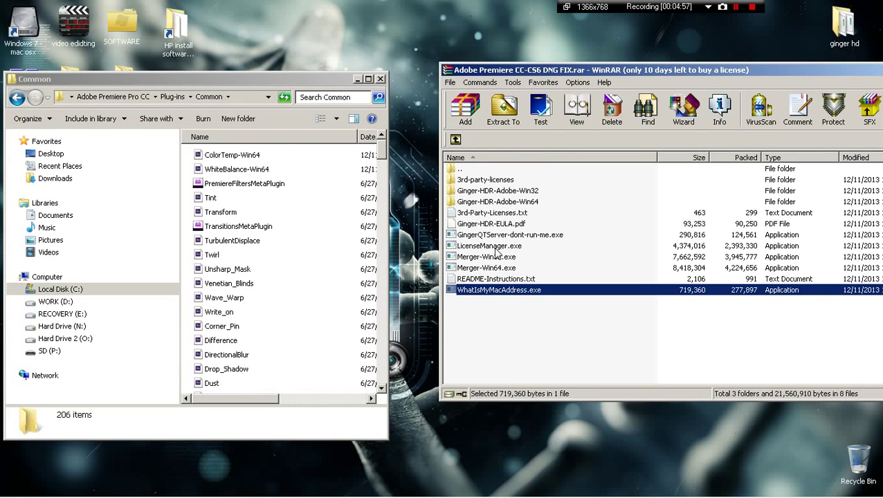
pyautogui.click(55, 216)
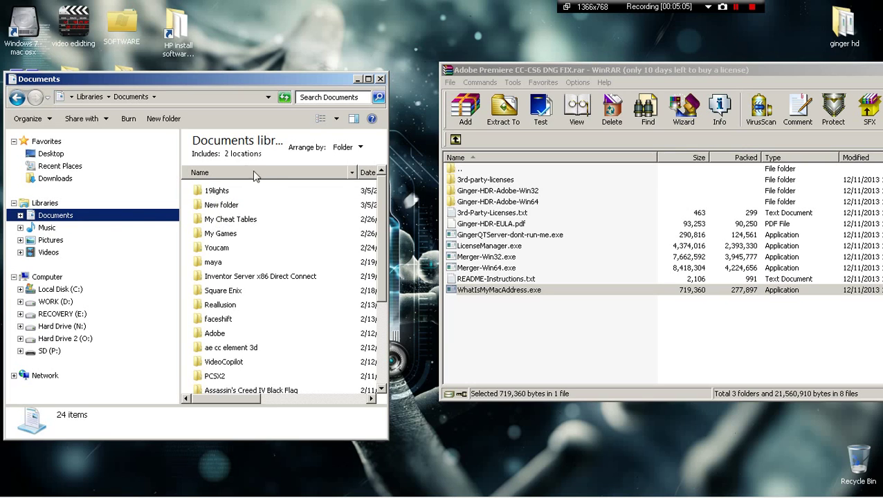
pyautogui.click(220, 194)
pyautogui.doubleClick(219, 196)
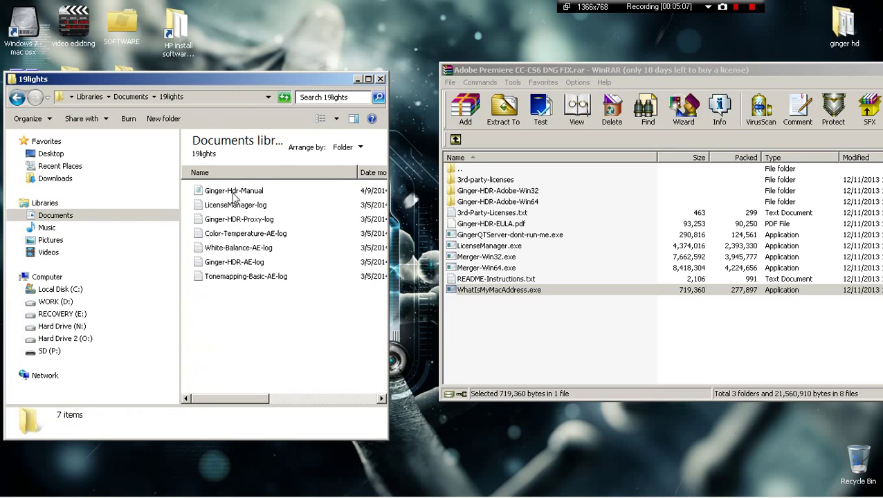
pyautogui.click(17, 97)
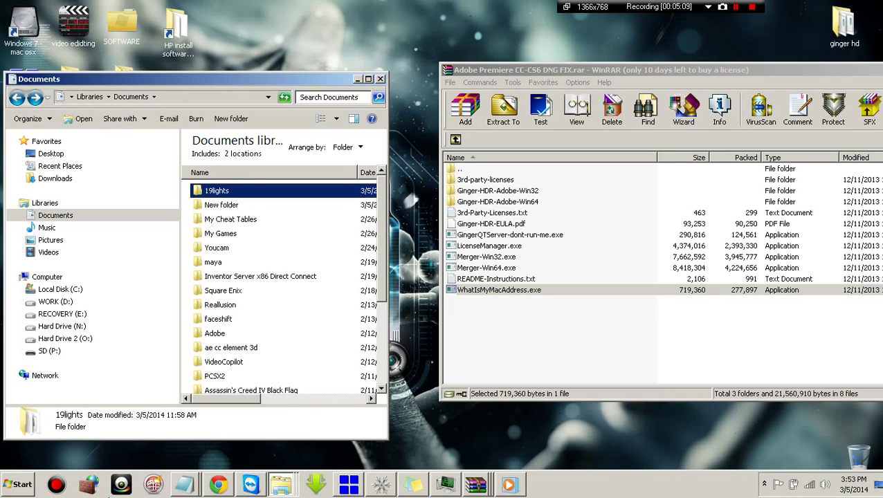
pyautogui.click(218, 484)
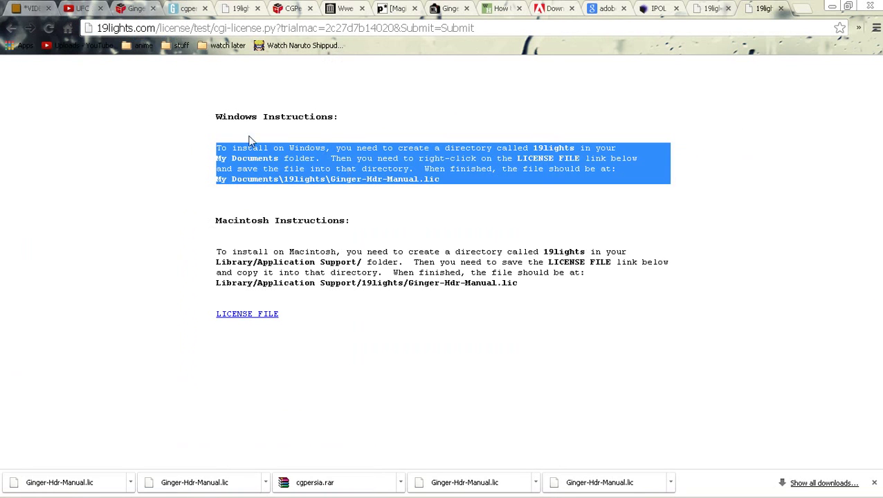
# - Start saving the LICENSE FILE link, cancel it, then minimize Chrome and WinRAR
pyautogui.rightClick(254, 316)
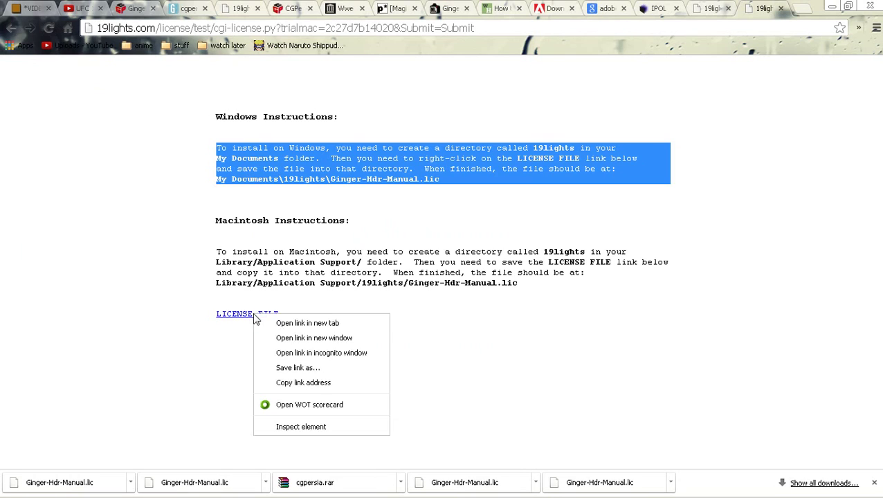
pyautogui.click(294, 367)
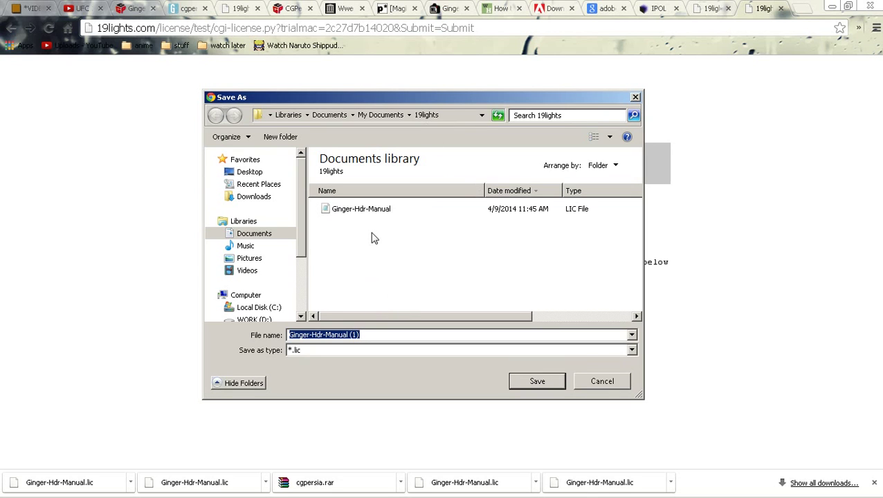
pyautogui.click(635, 97)
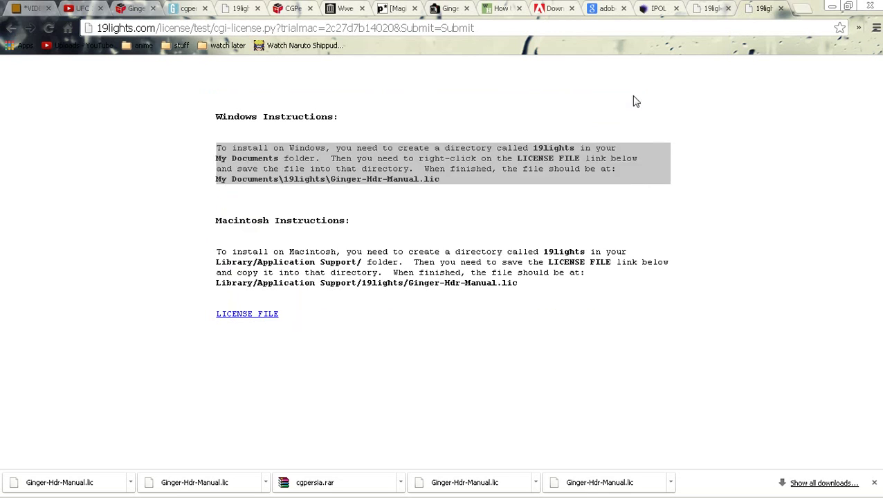
pyautogui.click(832, 7)
pyautogui.moveTo(781, 75); pyautogui.dragTo(615, 106)
pyautogui.click(760, 102)
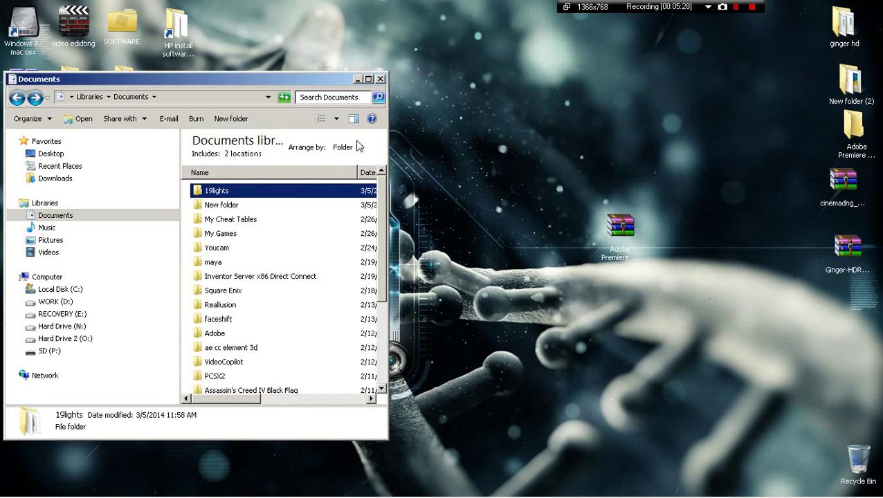
# - Close the Documents window and duplicate WinRAR windows, keeping a single archive window
pyautogui.click(380, 78)
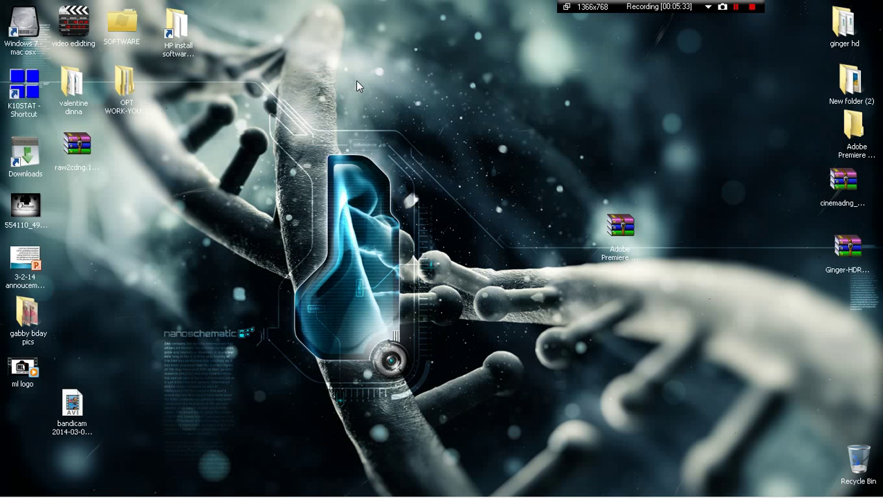
pyautogui.click(474, 485)
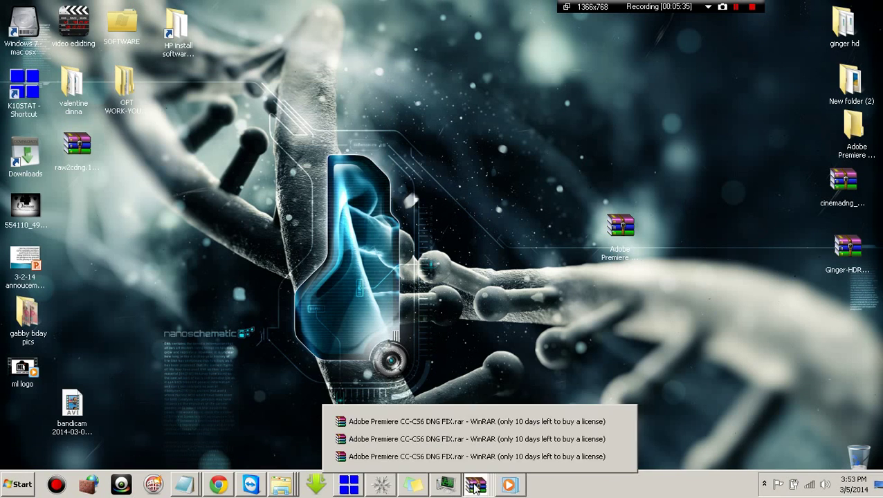
pyautogui.click(620, 440)
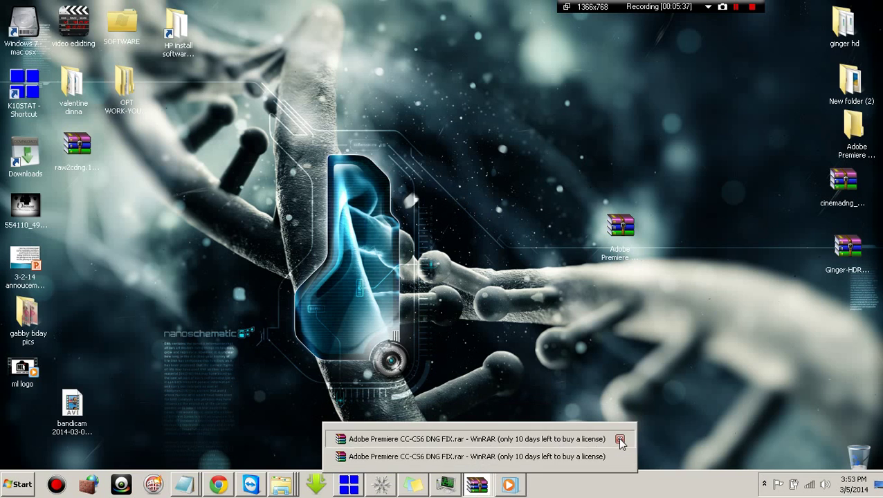
pyautogui.click(621, 441)
pyautogui.click(577, 459)
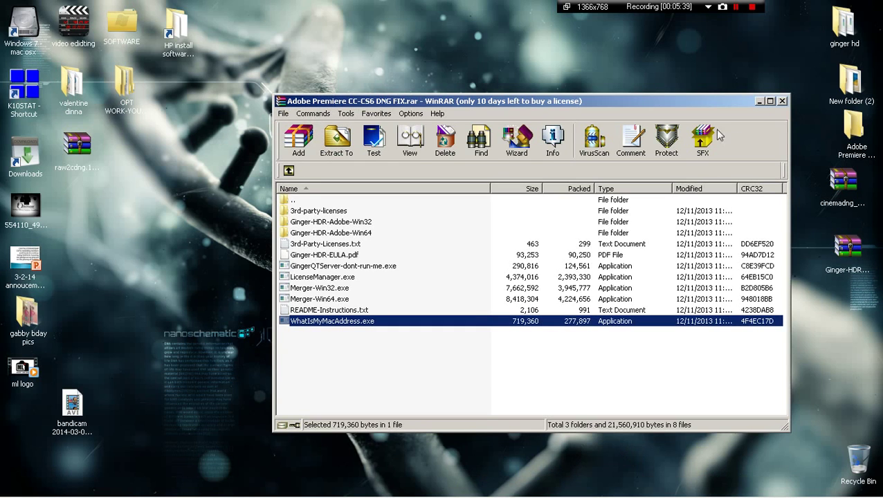
# - Return to the archive's top level, select ImporterCinemaDNG.prm, and open Computer
pyautogui.click(290, 171)
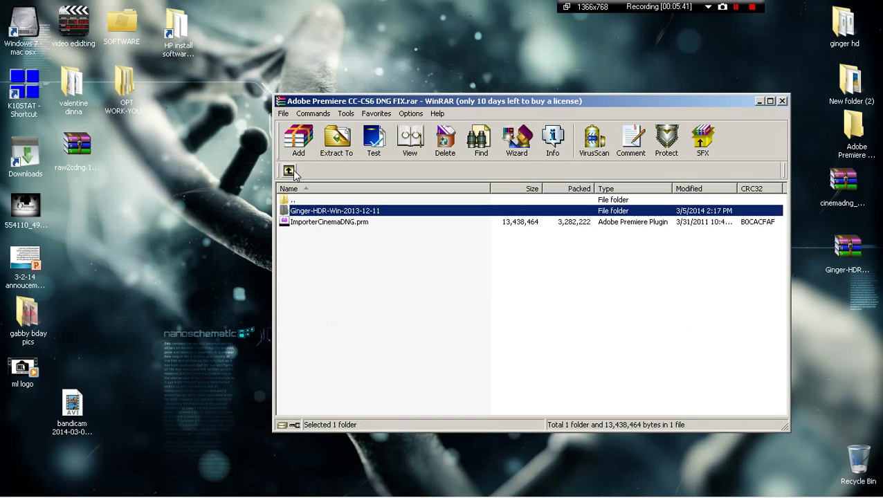
pyautogui.click(356, 228)
pyautogui.moveTo(374, 497)
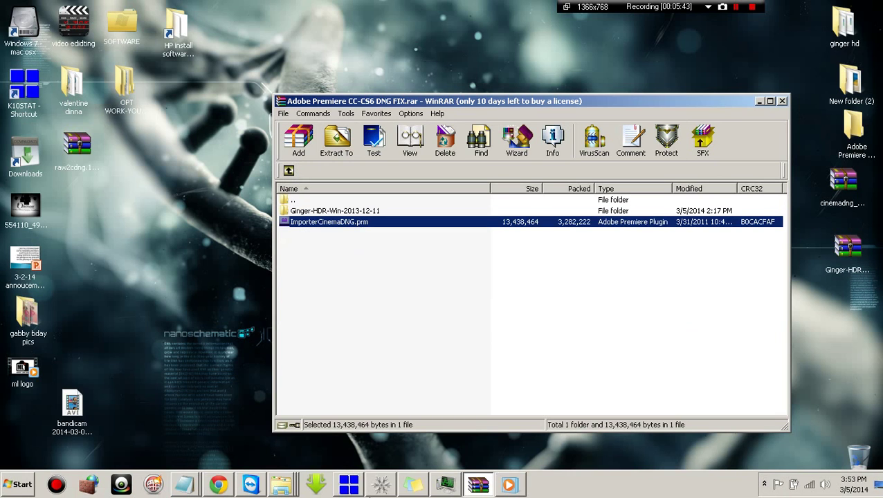
pyautogui.click(4, 487)
pyautogui.click(197, 323)
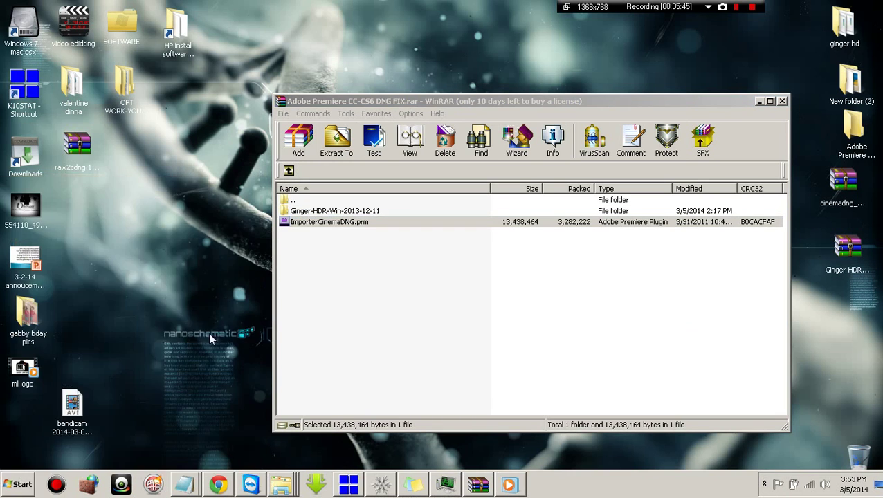
# - Navigate C:\Program Files\Adobe\Adobe Premiere Pro CC\Plug-ins\Common and place WinRAR beside it
pyautogui.doubleClick(261, 183)
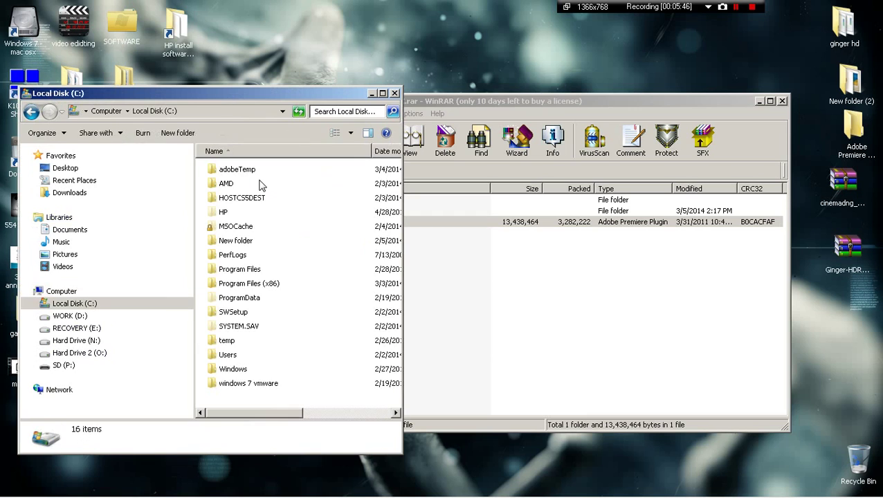
pyautogui.doubleClick(263, 271)
pyautogui.doubleClick(242, 184)
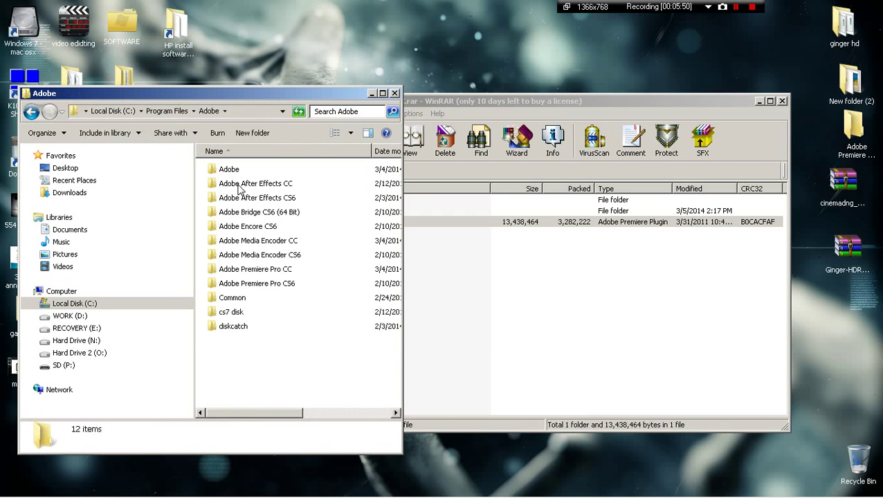
pyautogui.doubleClick(255, 269)
pyautogui.scroll(-2, 273, 337)
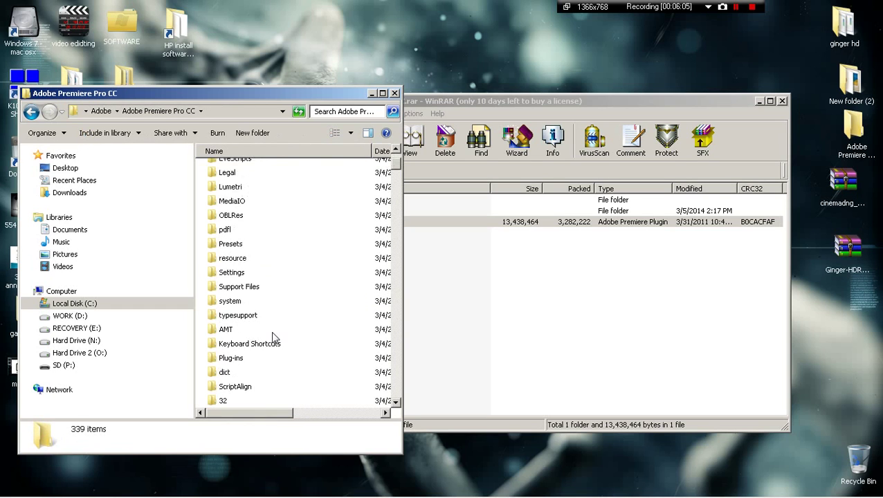
pyautogui.scroll(-3, 274, 337)
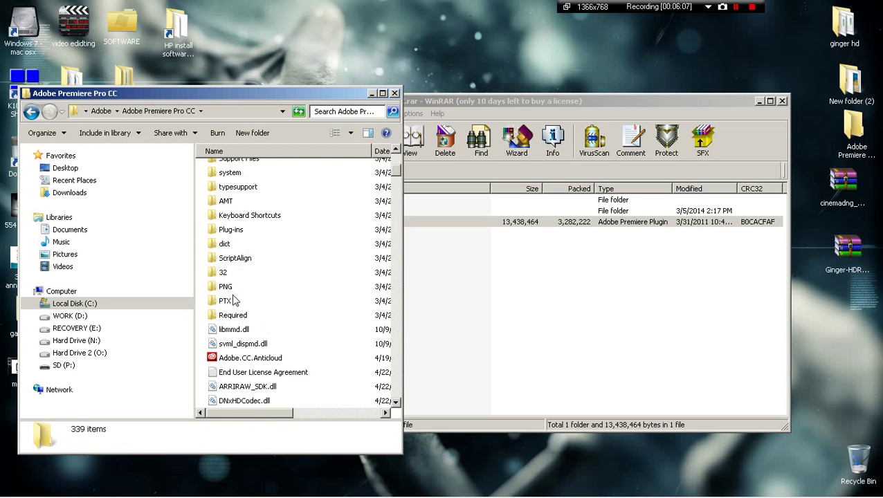
pyautogui.scroll(1, 235, 294)
pyautogui.doubleClick(234, 266)
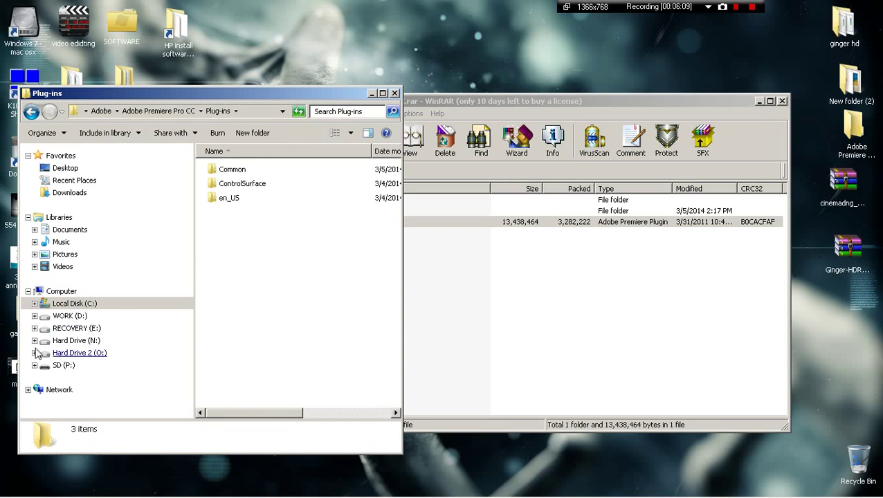
pyautogui.click(234, 173)
pyautogui.doubleClick(234, 173)
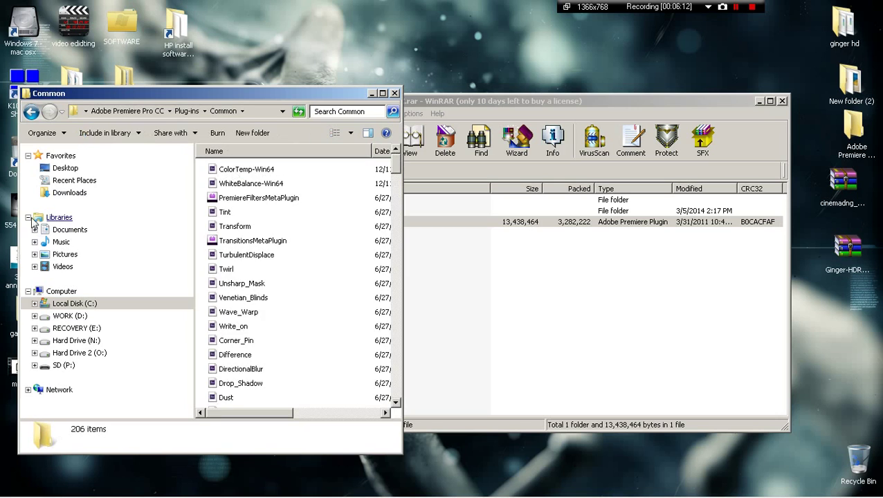
pyautogui.moveTo(440, 104); pyautogui.dragTo(522, 91)
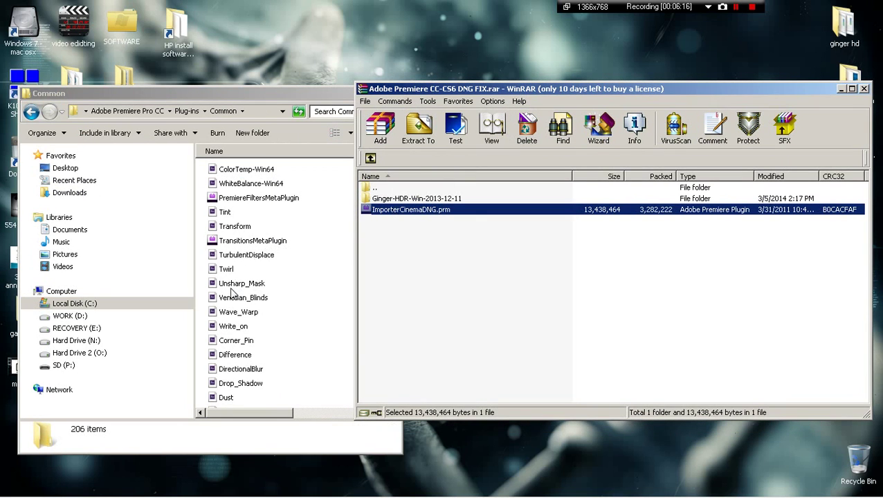
# - Close the Common folder window and open the archive's Ginger-HDR-Win-2013-12-11 folder
pyautogui.click(255, 86)
pyautogui.click(375, 92)
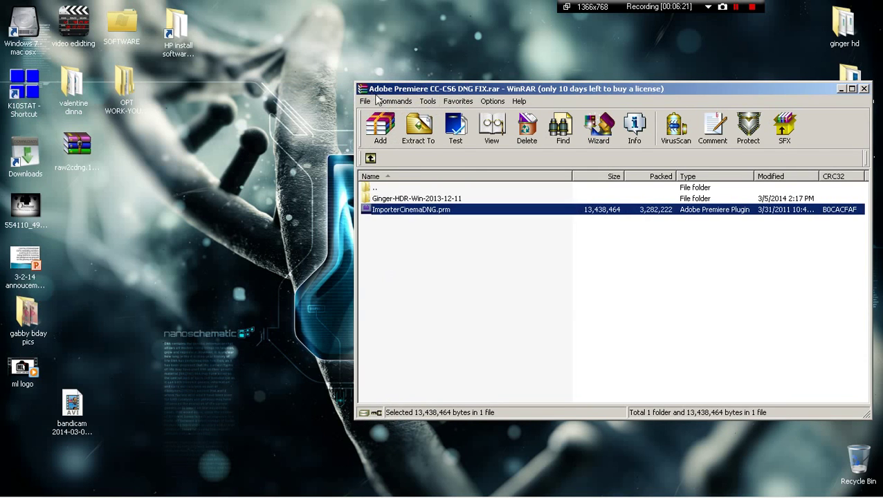
pyautogui.doubleClick(402, 200)
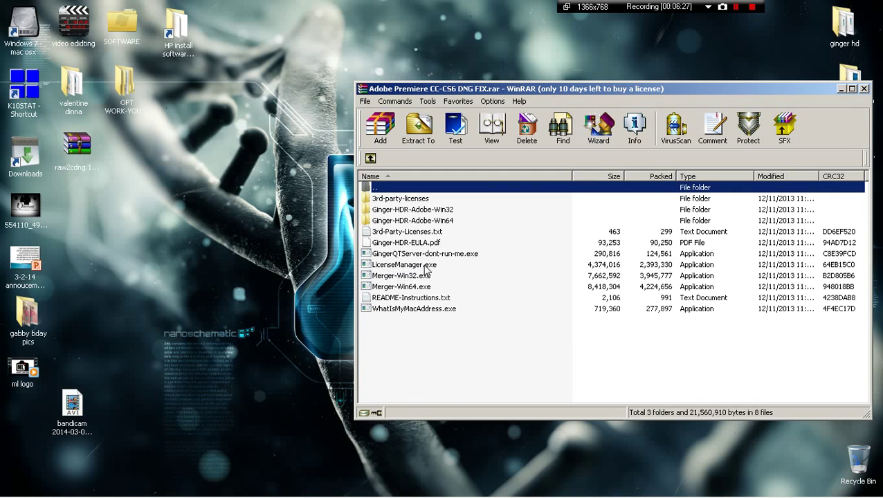
# - Read through the README instructions, then minimise them
pyautogui.moveTo(622, 494)
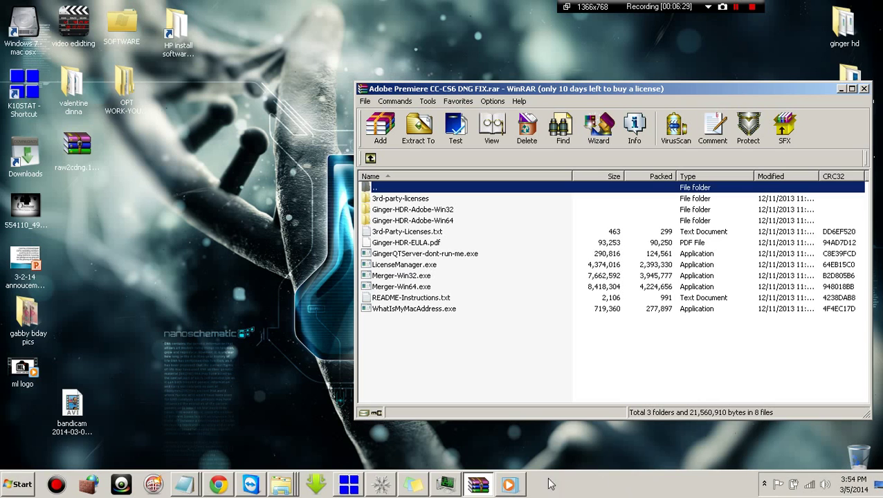
pyautogui.moveTo(188, 490)
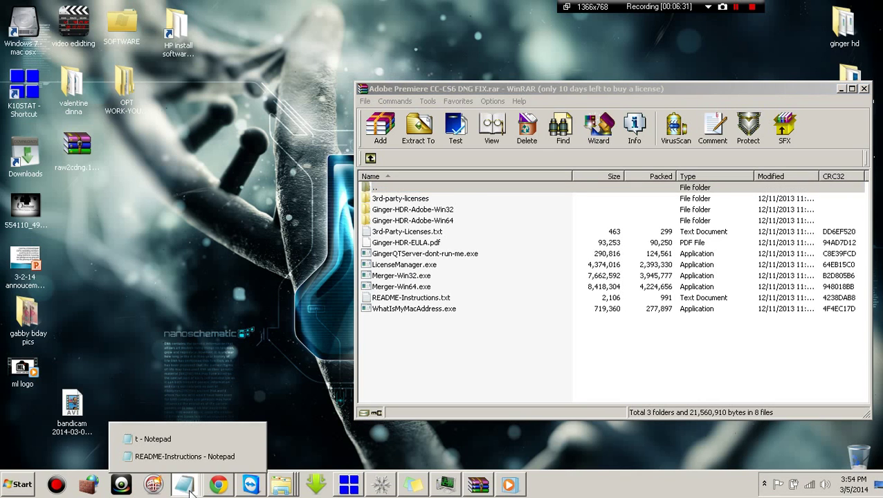
pyautogui.click(188, 456)
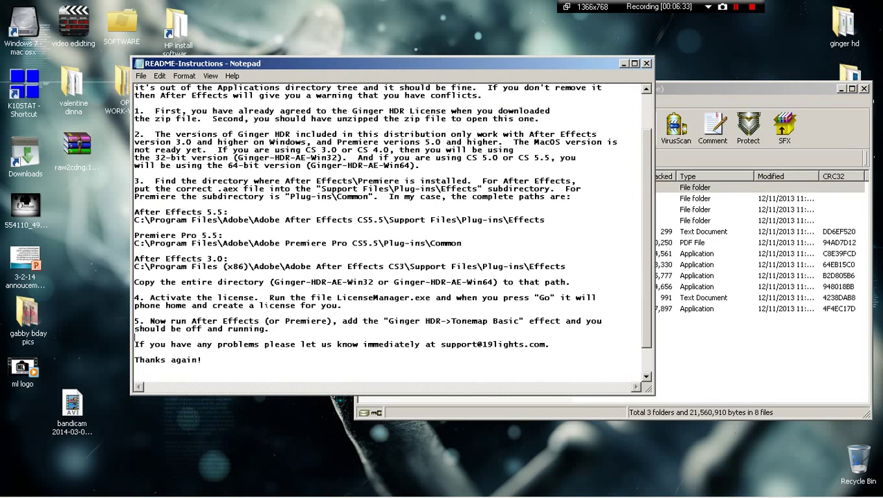
pyautogui.scroll(-2, 322, 196)
pyautogui.scroll(2, 323, 197)
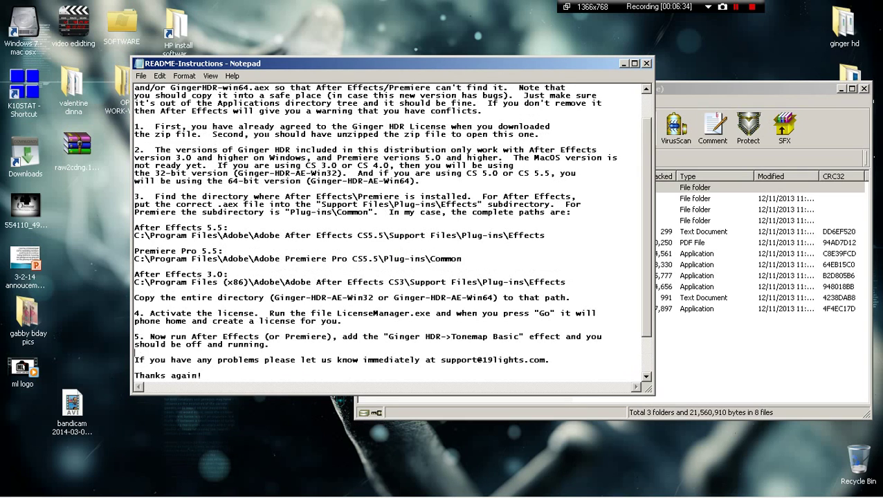
pyautogui.click(621, 63)
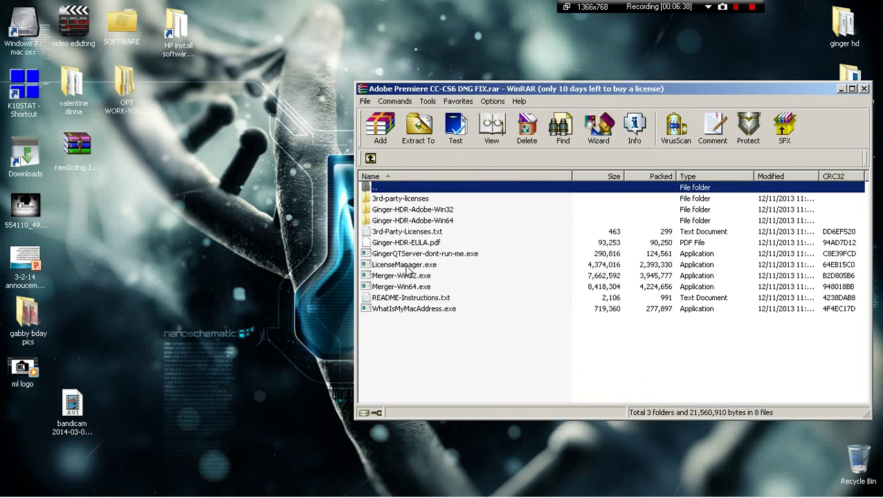
# - Open the Ginger-HDR-Adobe-Win64 folder in WinRAR and reopen Explorer at Plug-ins\Common
pyautogui.doubleClick(411, 221)
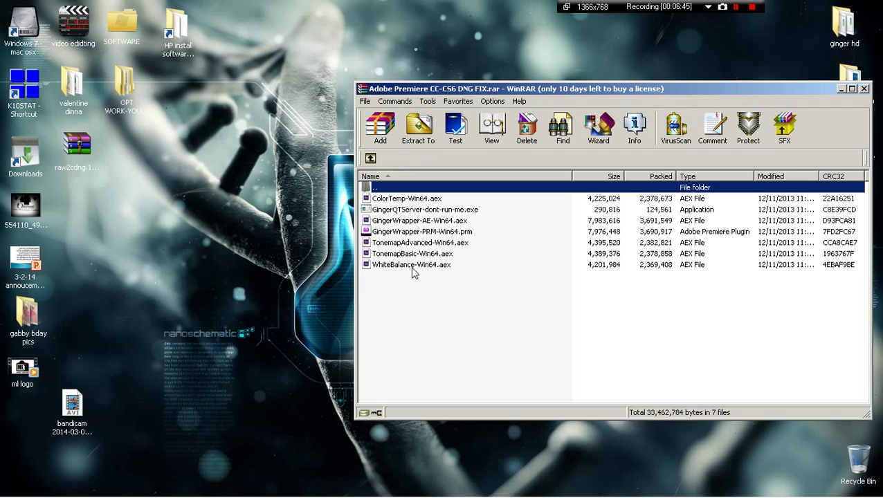
pyautogui.moveTo(374, 487)
pyautogui.rightClick(282, 484)
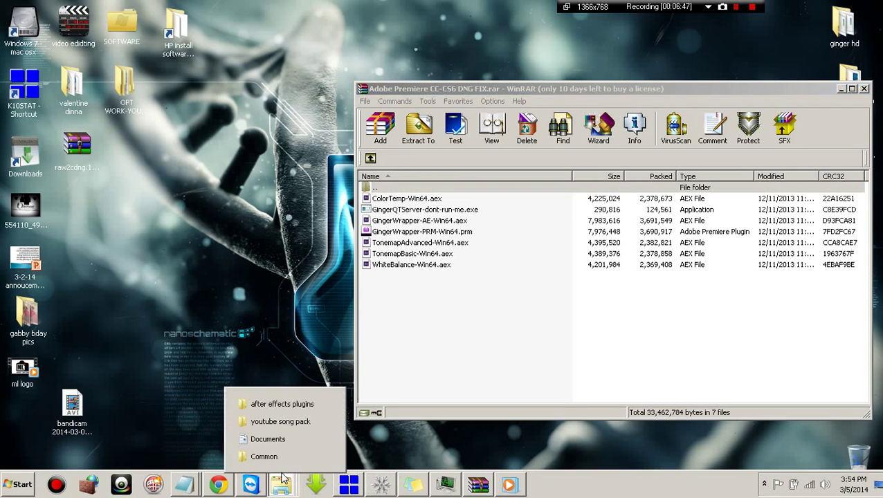
pyautogui.click(274, 456)
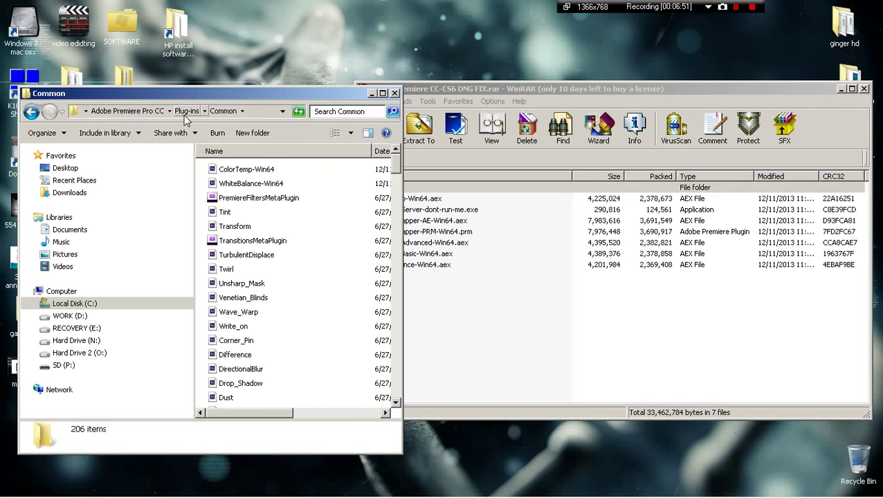
# - Minimise Explorer, return to the archive root, and run LicenseManager.exe
pyautogui.click(371, 93)
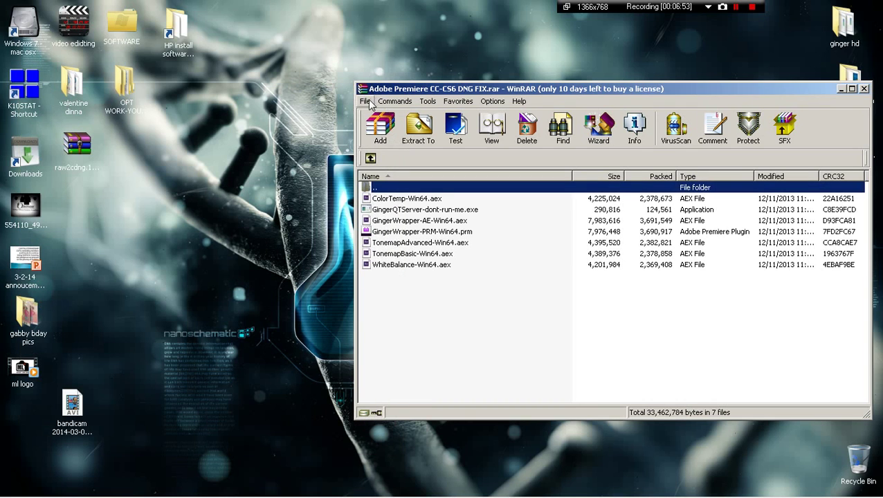
pyautogui.click(370, 158)
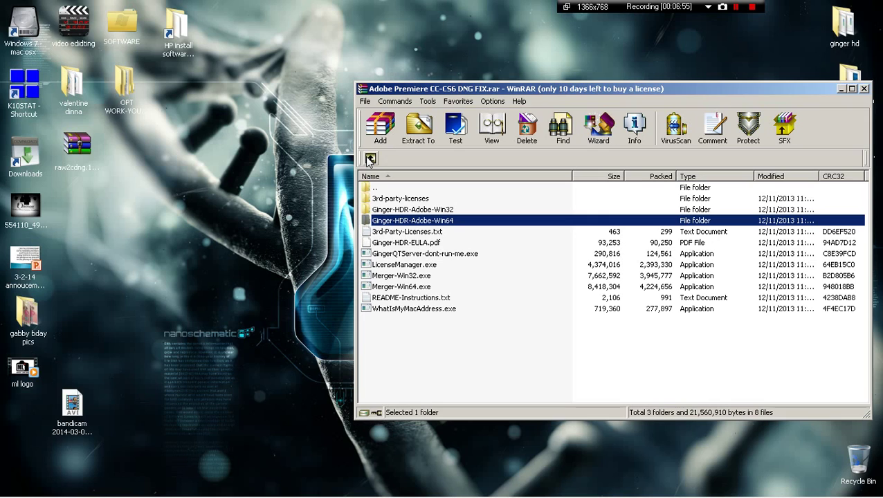
pyautogui.doubleClick(412, 266)
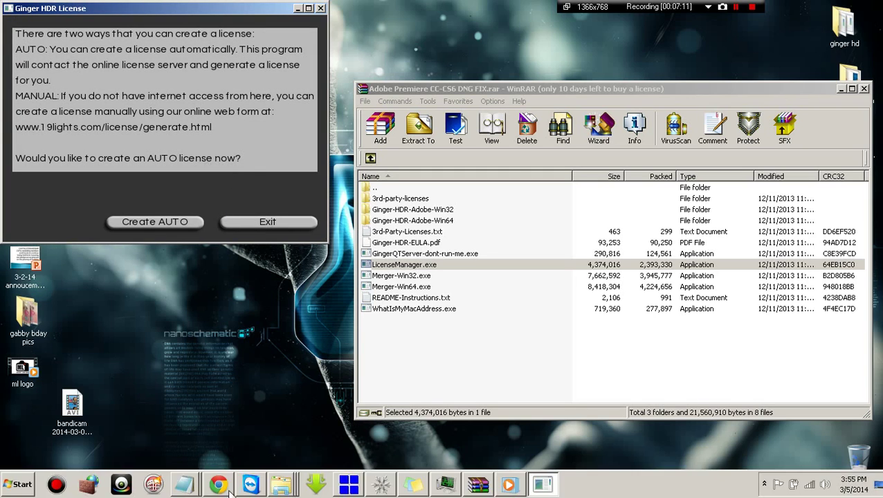
pyautogui.moveTo(184, 485)
pyautogui.click(184, 457)
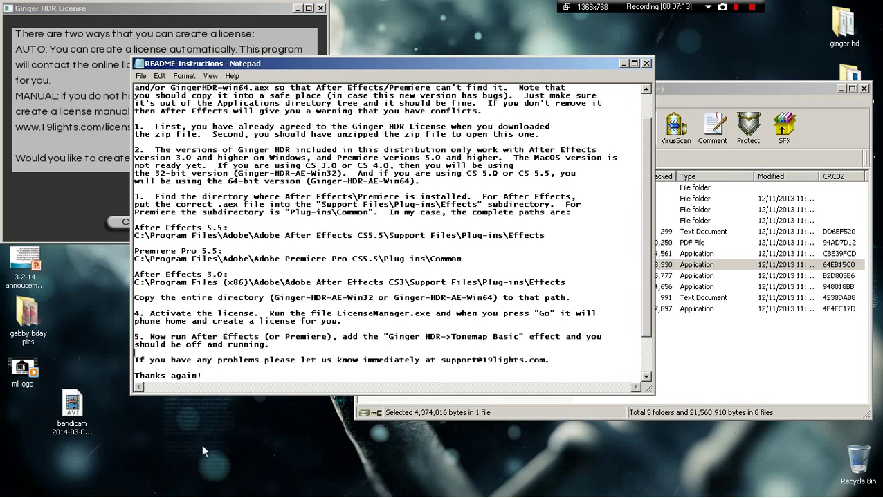
pyautogui.scroll(-2, 391, 236)
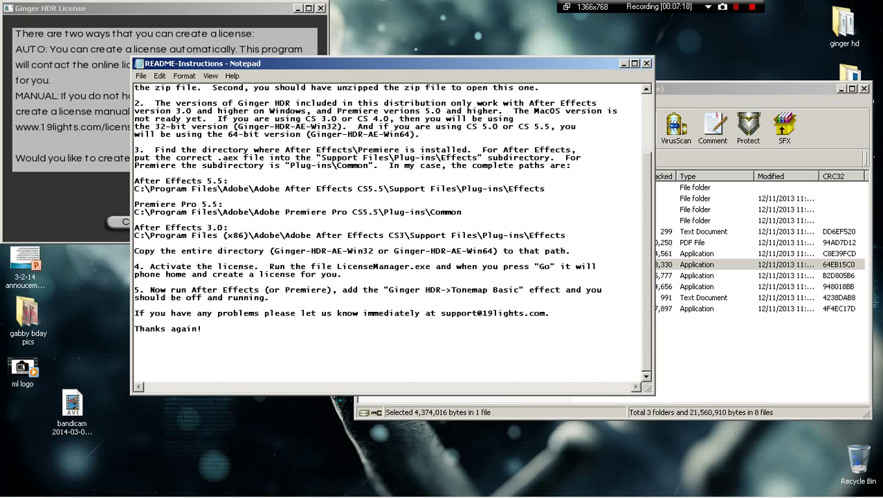
pyautogui.moveTo(339, 267); pyautogui.dragTo(426, 267)
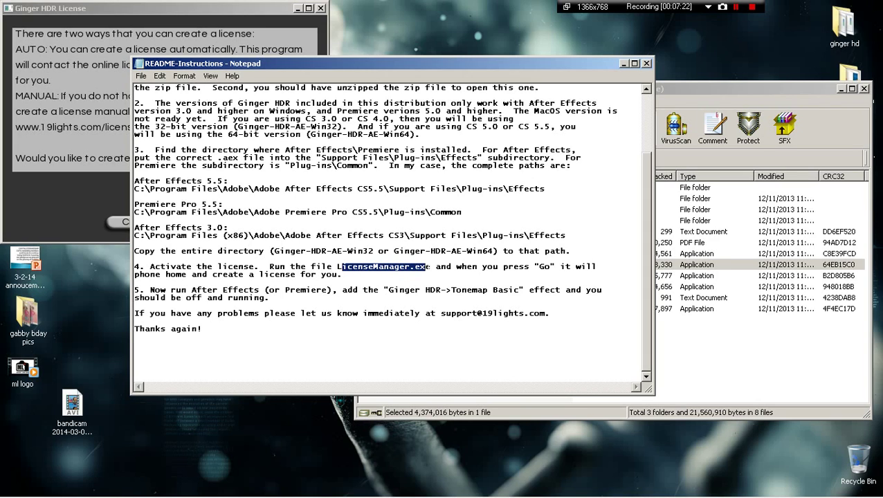
pyautogui.click(623, 64)
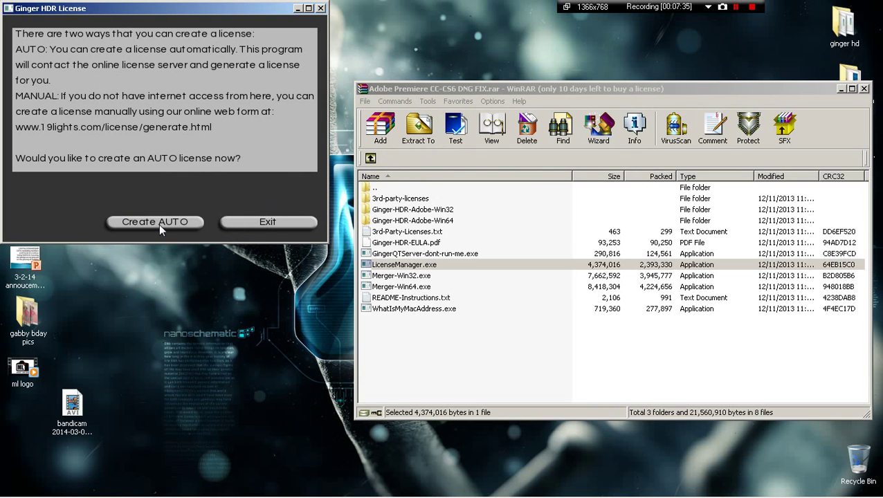
# - Check the README again, then request an AUTO license to get a 31-day trial
pyautogui.moveTo(193, 485)
pyautogui.click(183, 458)
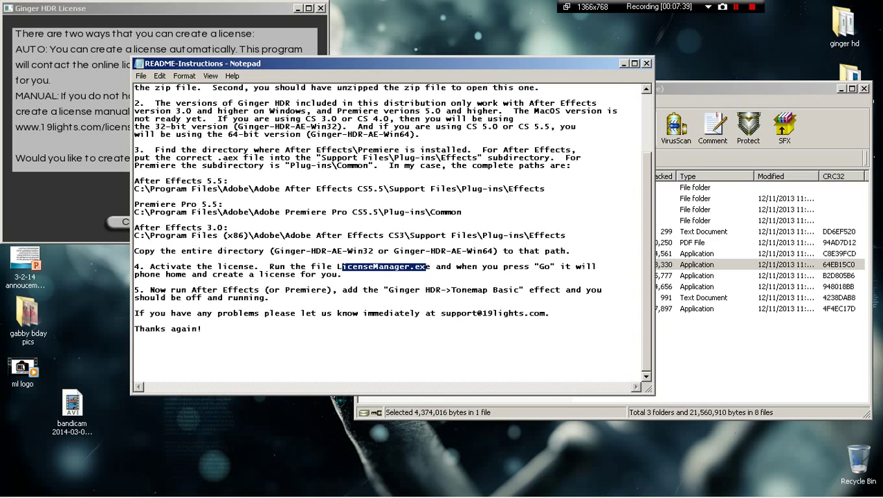
pyautogui.click(622, 63)
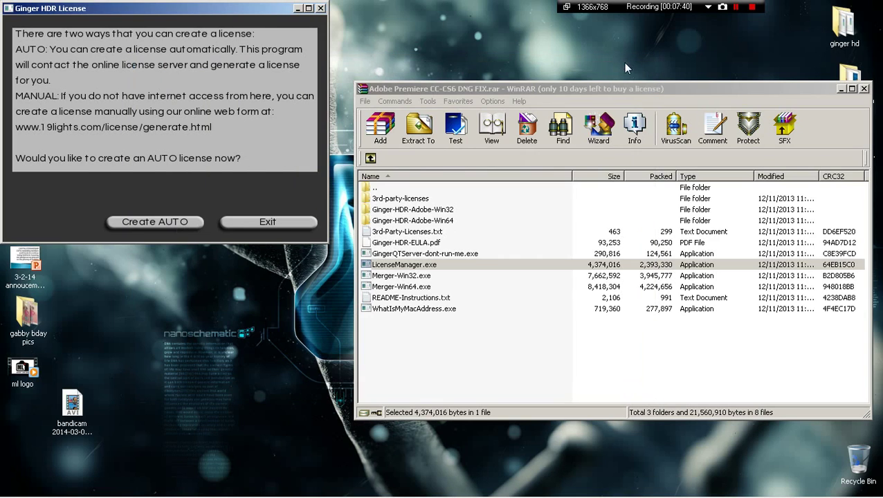
pyautogui.click(178, 226)
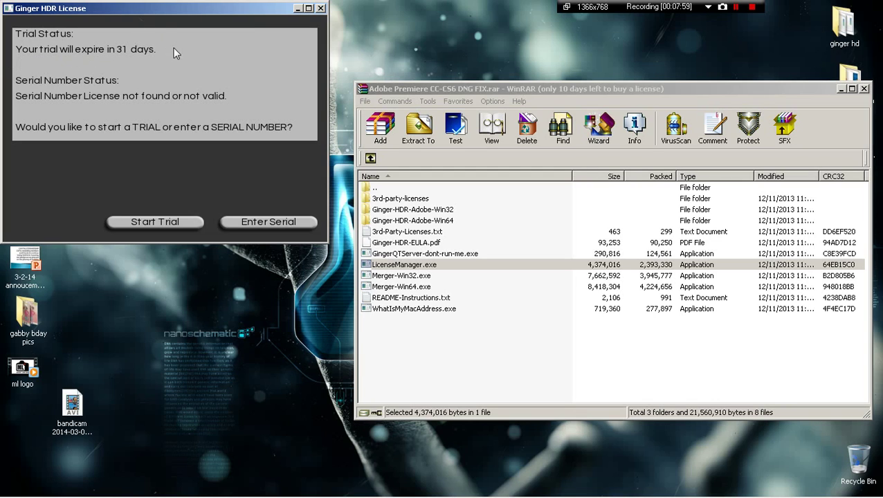
# - Move the system date to April 30, 2014 and close the Ginger HDR License window
pyautogui.moveTo(730, 490)
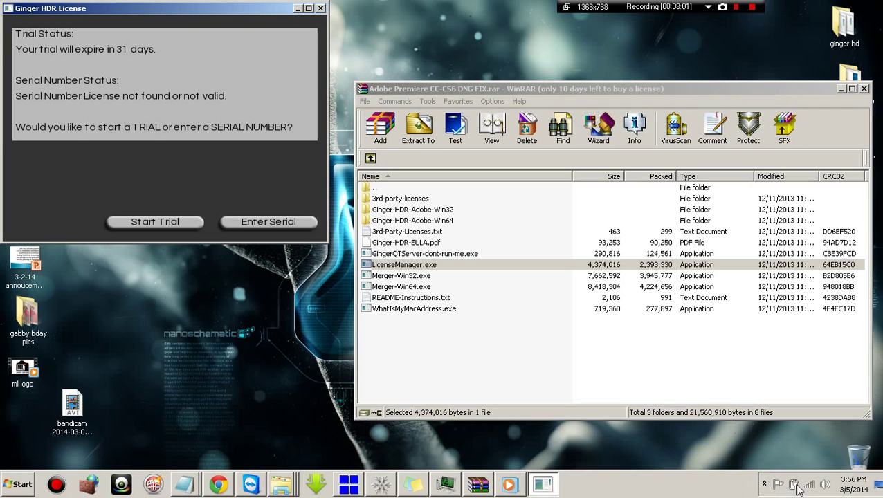
pyautogui.click(847, 487)
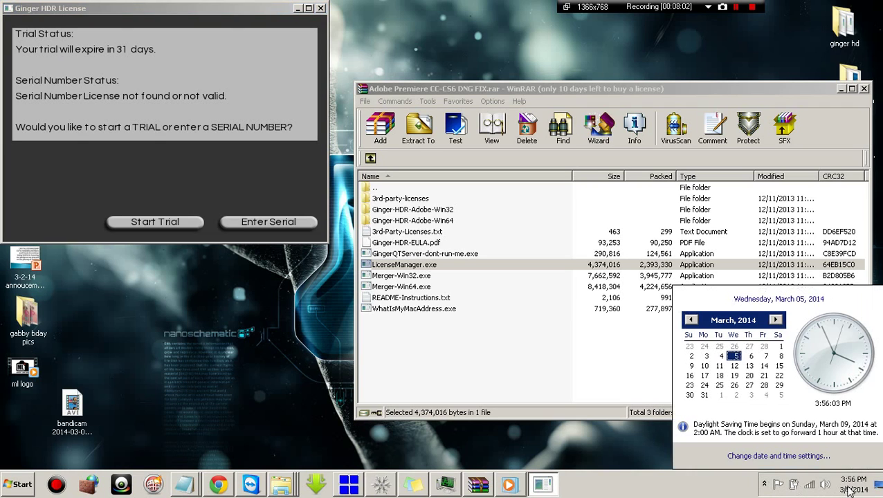
pyautogui.click(816, 456)
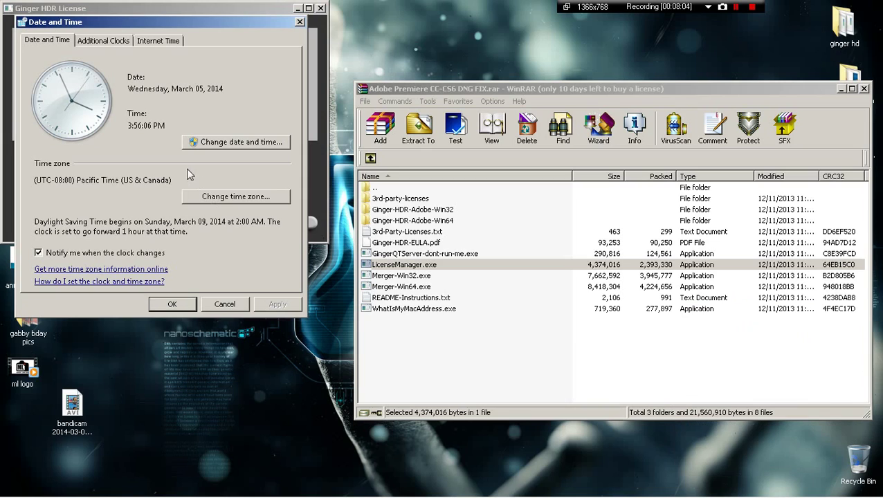
pyautogui.click(240, 141)
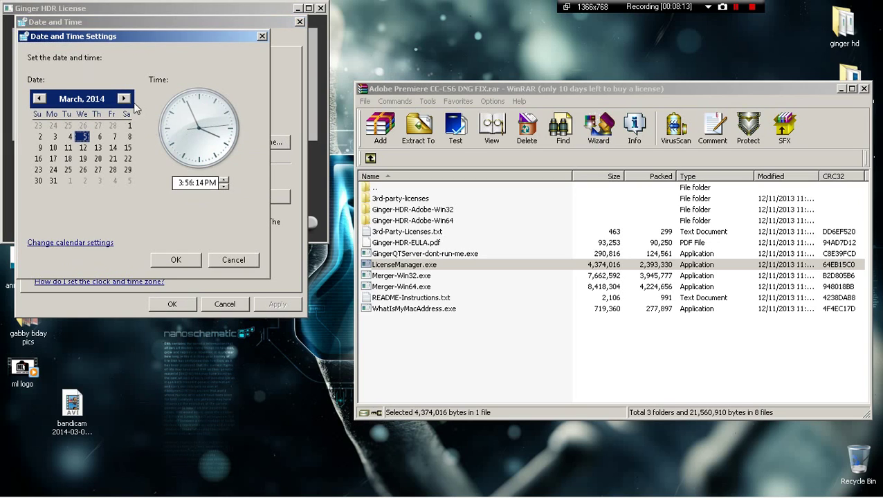
pyautogui.click(124, 99)
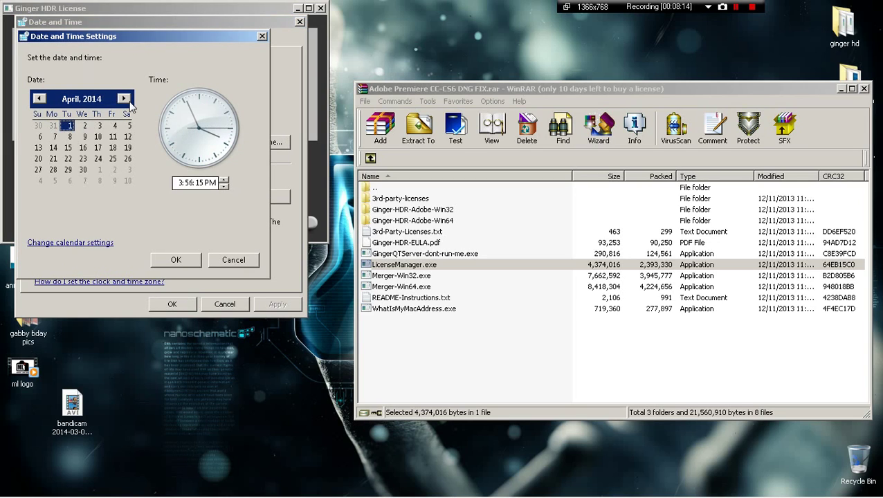
pyautogui.click(83, 169)
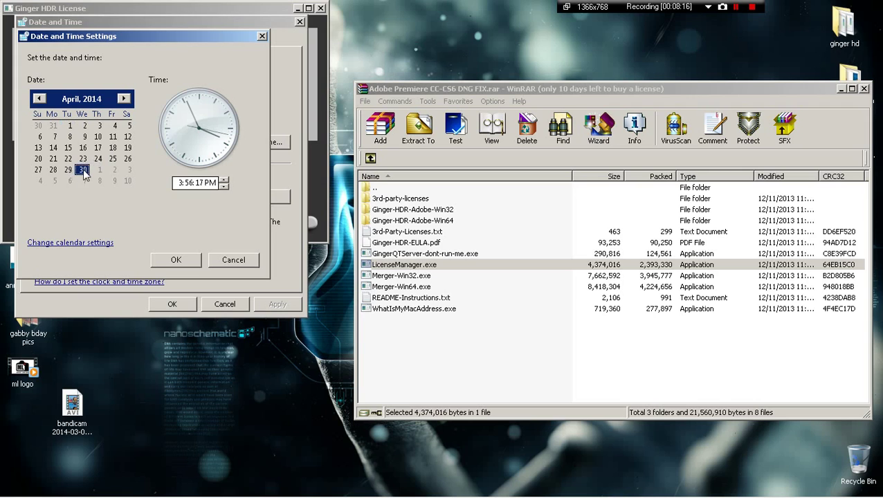
pyautogui.click(177, 259)
pyautogui.click(174, 304)
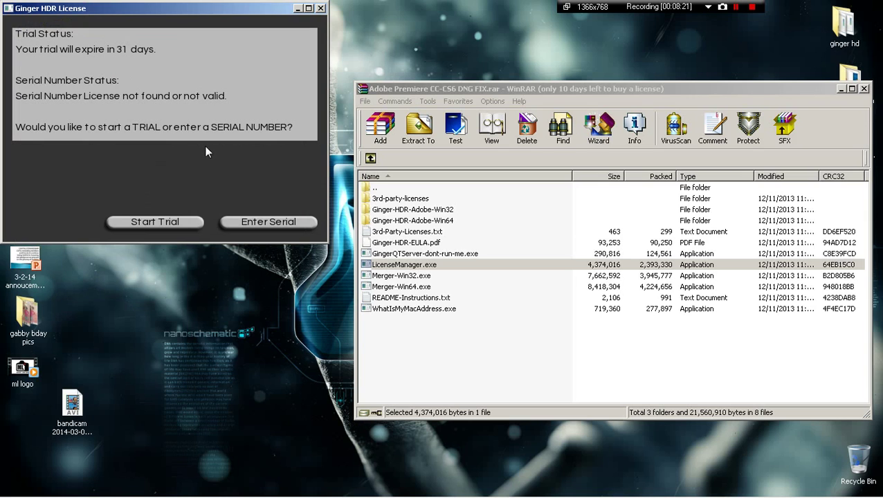
pyautogui.click(201, 220)
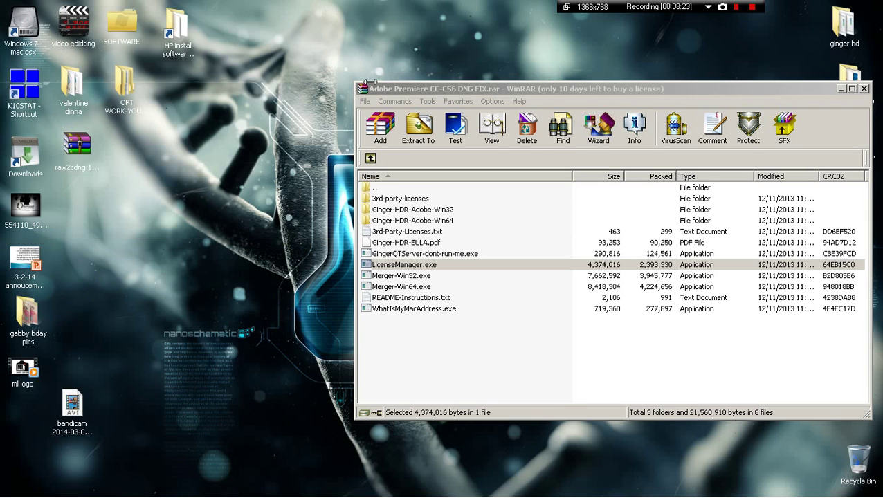
# - Rerun LicenseManager.exe, request an AUTO license showing the trial expired, then close it
pyautogui.doubleClick(393, 267)
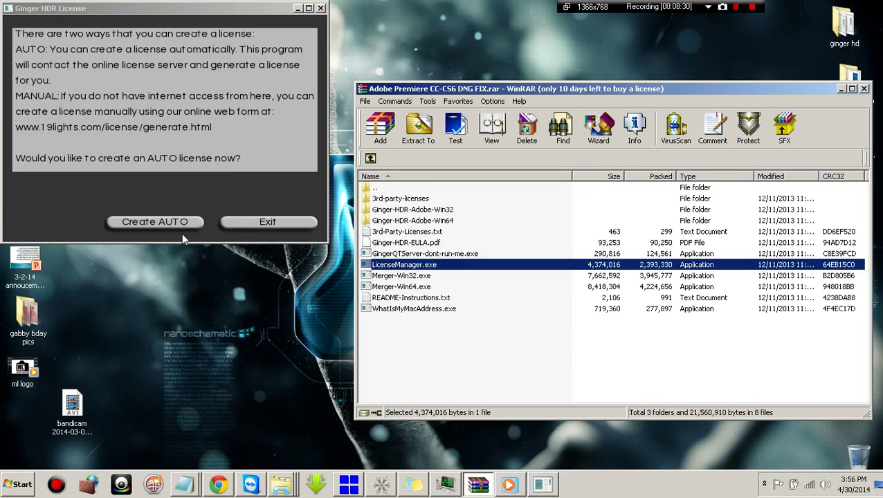
pyautogui.click(176, 225)
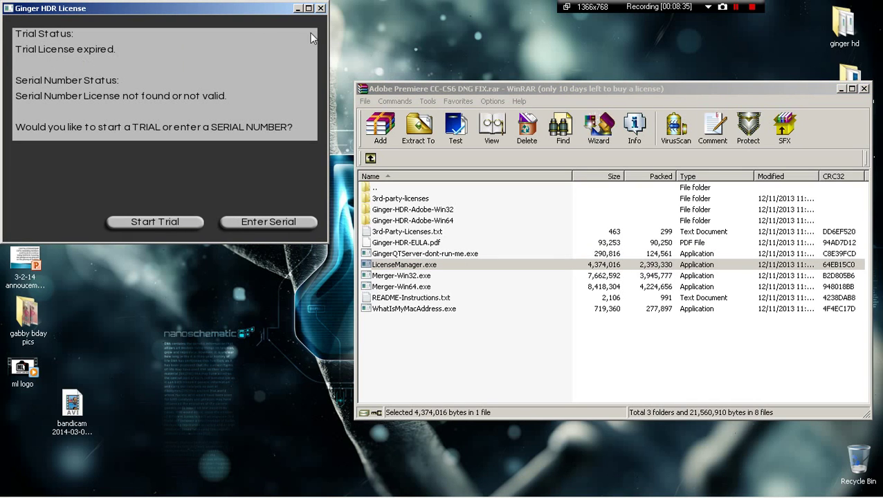
pyautogui.click(320, 9)
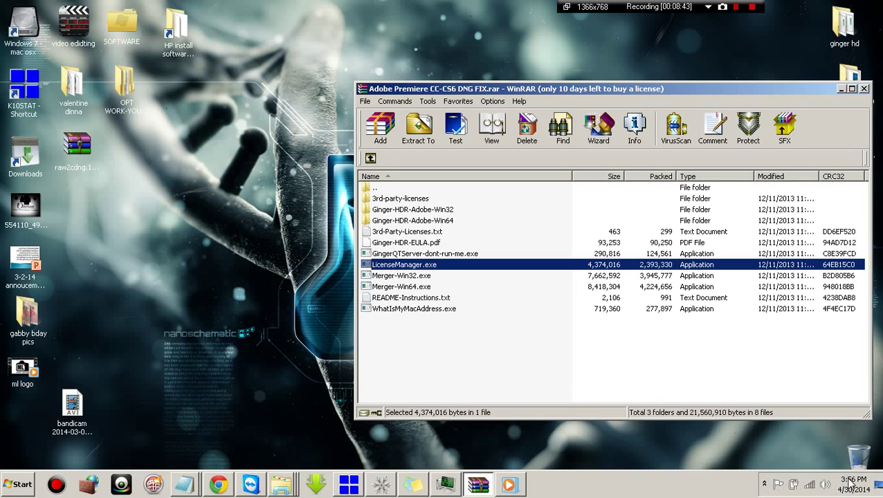
# - Set the system date back to March 5, 2014
pyautogui.click(848, 484)
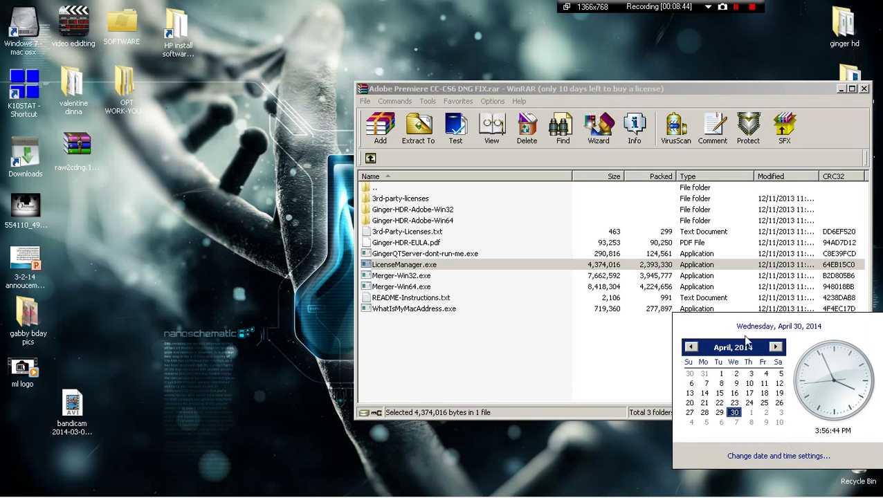
pyautogui.click(782, 457)
pyautogui.click(243, 156)
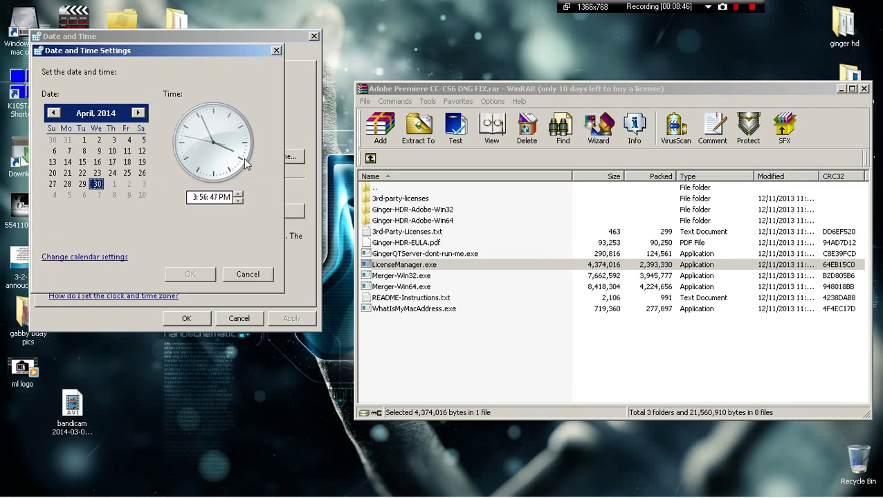
pyautogui.click(54, 113)
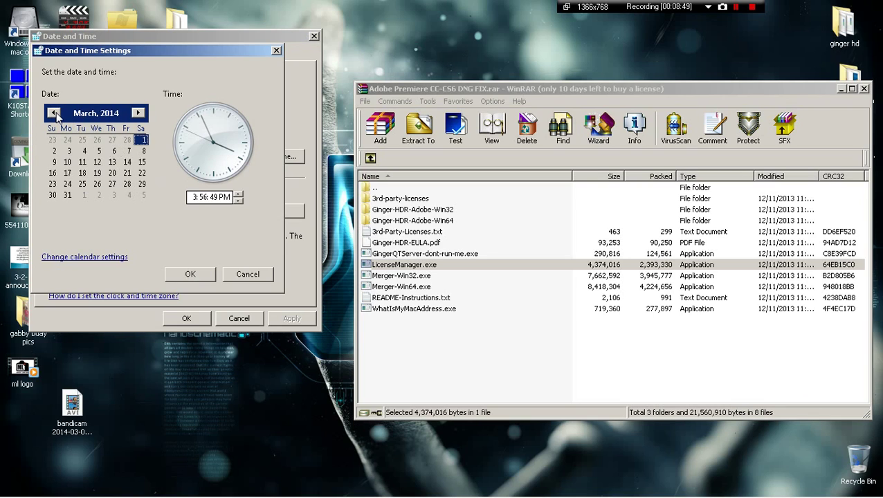
pyautogui.click(99, 150)
pyautogui.click(188, 275)
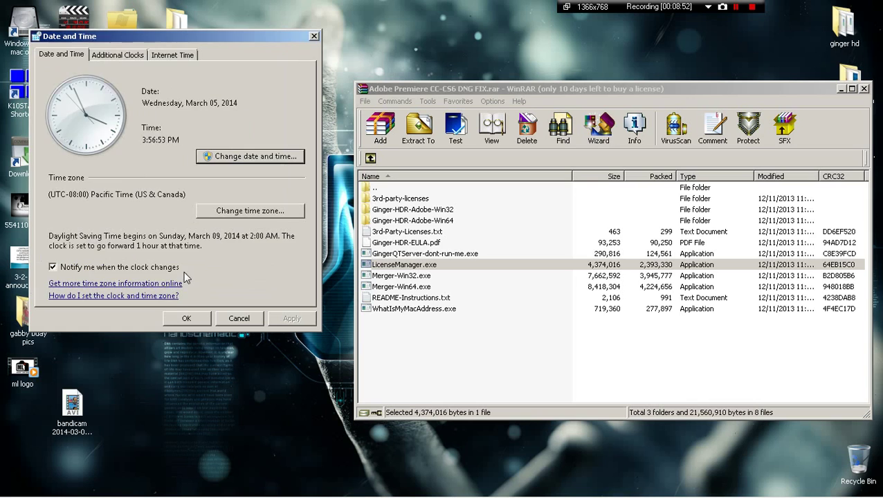
pyautogui.click(188, 318)
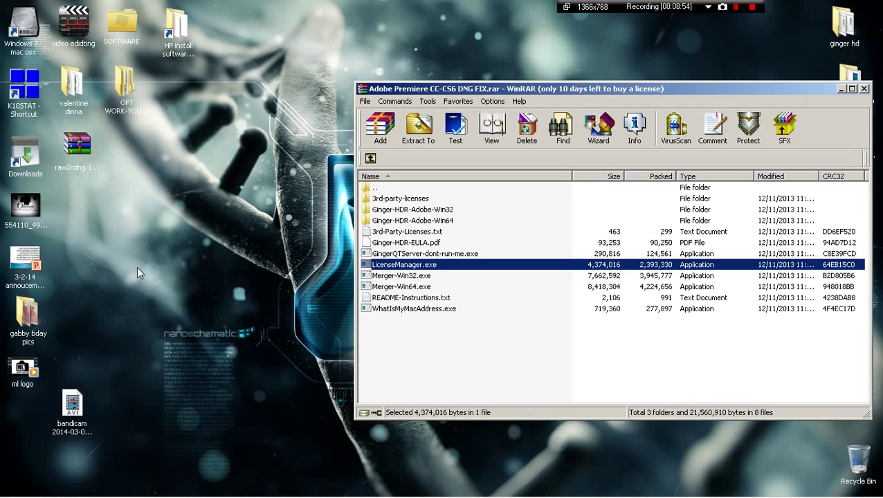
# - Rerun LicenseManager.exe, request an AUTO license, and close the manager
pyautogui.doubleClick(395, 266)
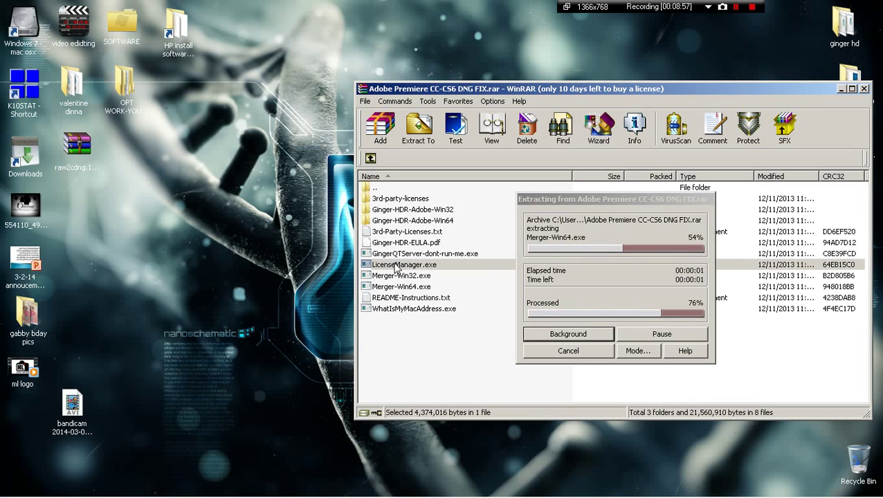
pyautogui.moveTo(783, 495)
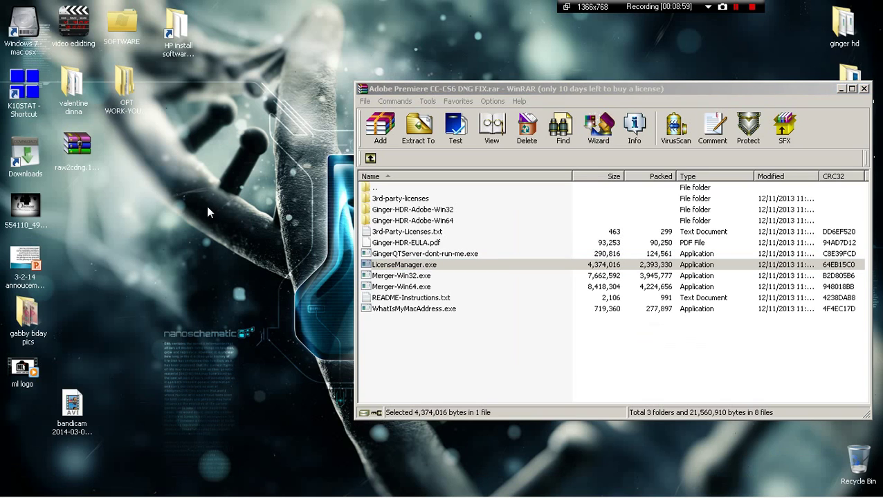
pyautogui.doubleClick(383, 268)
pyautogui.click(150, 221)
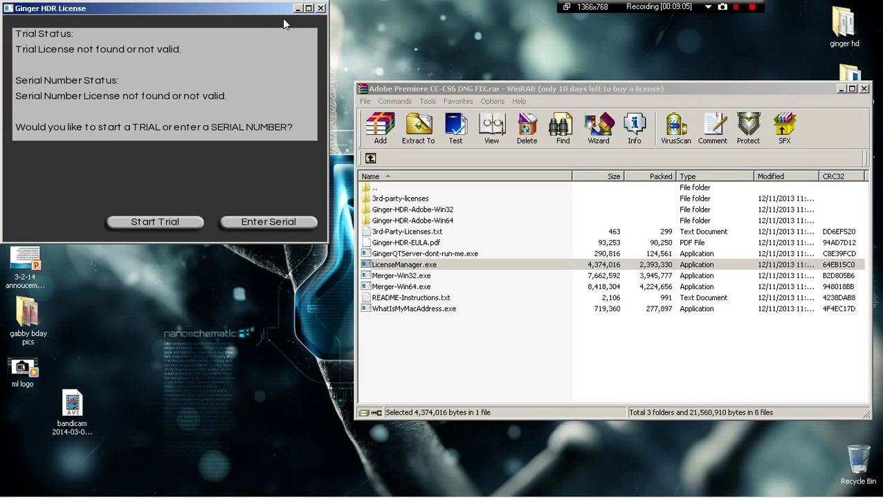
pyautogui.click(320, 8)
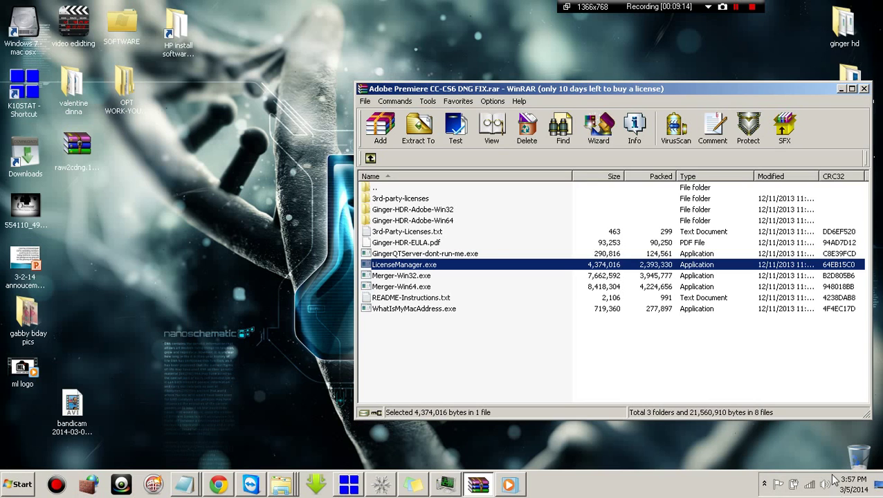
# - Set the system date again to April 30, 2014
pyautogui.click(842, 484)
pyautogui.click(770, 457)
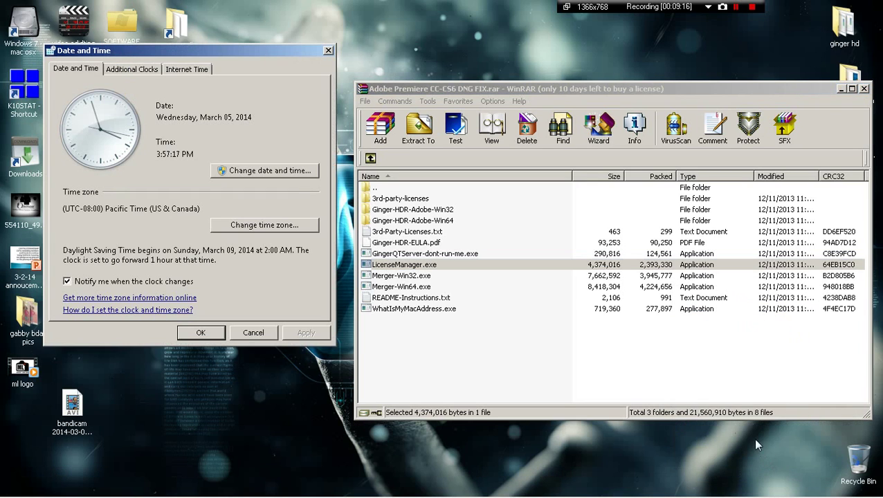
pyautogui.click(245, 171)
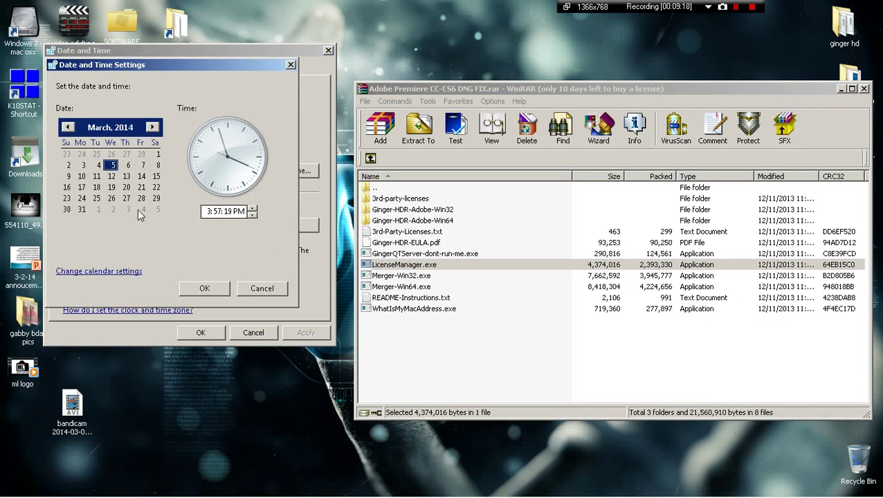
pyautogui.click(152, 127)
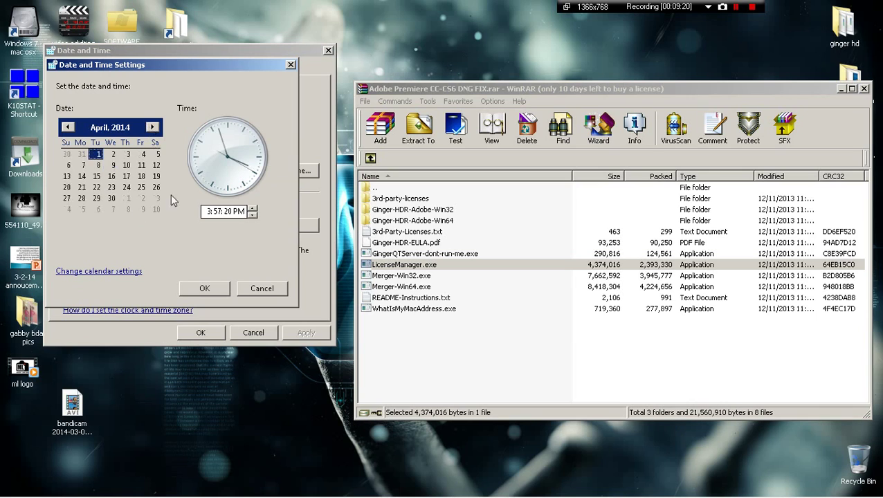
pyautogui.click(111, 198)
pyautogui.click(200, 288)
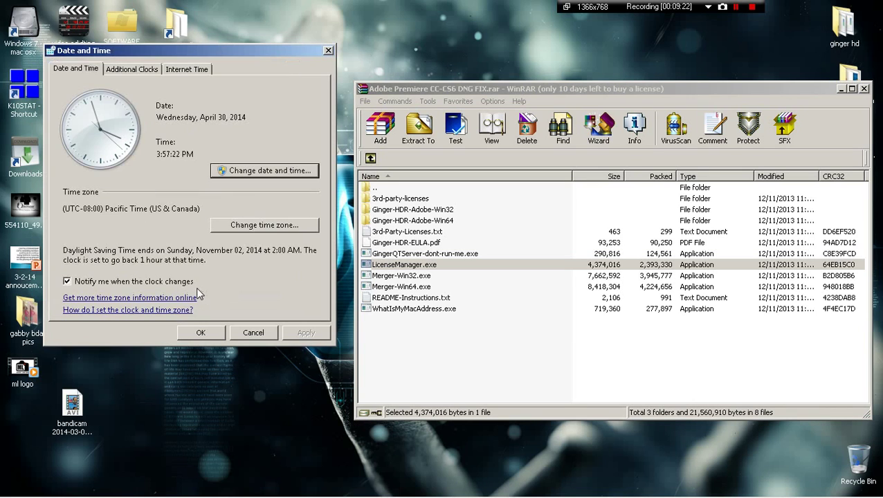
pyautogui.click(201, 332)
# - Minimise WinRAR and confirm the current system date on the taskbar calendar
pyautogui.click(841, 88)
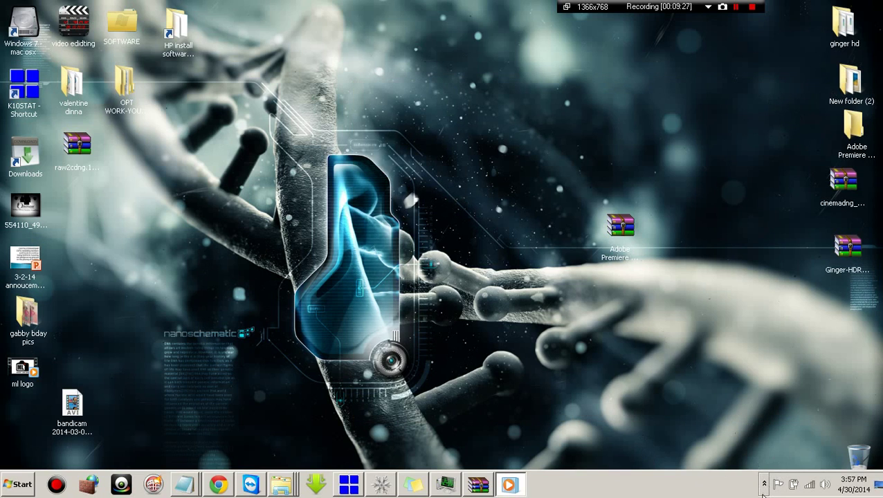
pyautogui.click(485, 487)
pyautogui.click(484, 487)
pyautogui.click(766, 486)
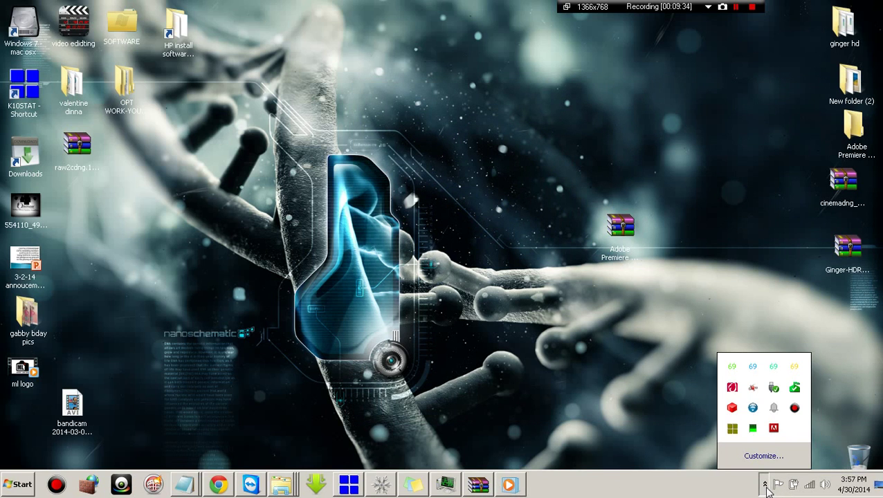
pyautogui.click(858, 488)
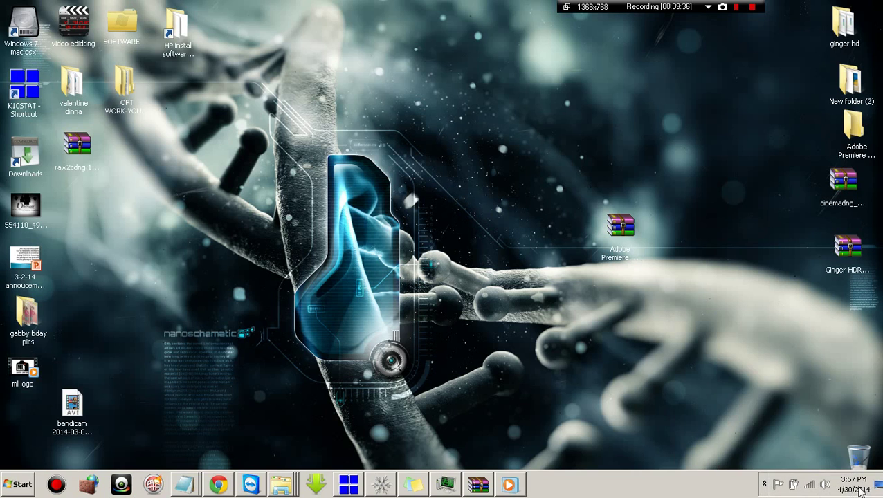
pyautogui.click(548, 373)
# - Rerun LicenseManager.exe from WinRAR, request an AUTO license, close it, and minimise WinRAR
pyautogui.click(476, 483)
pyautogui.doubleClick(444, 270)
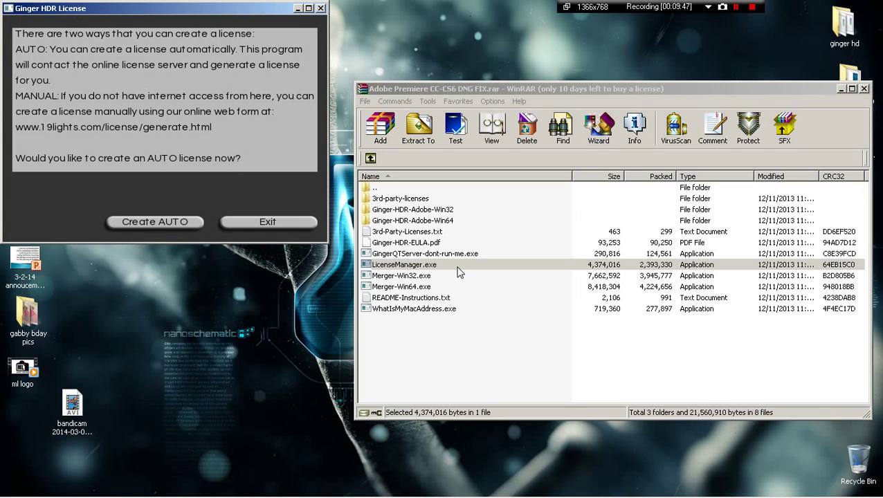
pyautogui.click(149, 228)
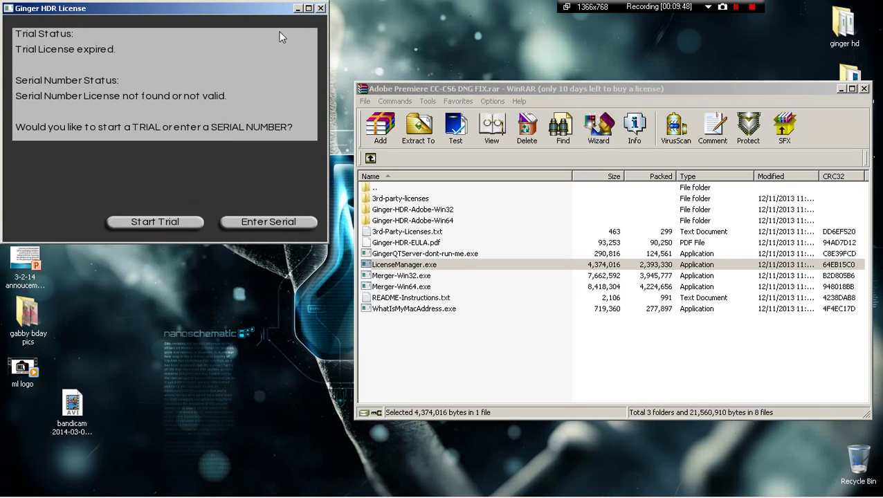
pyautogui.click(321, 8)
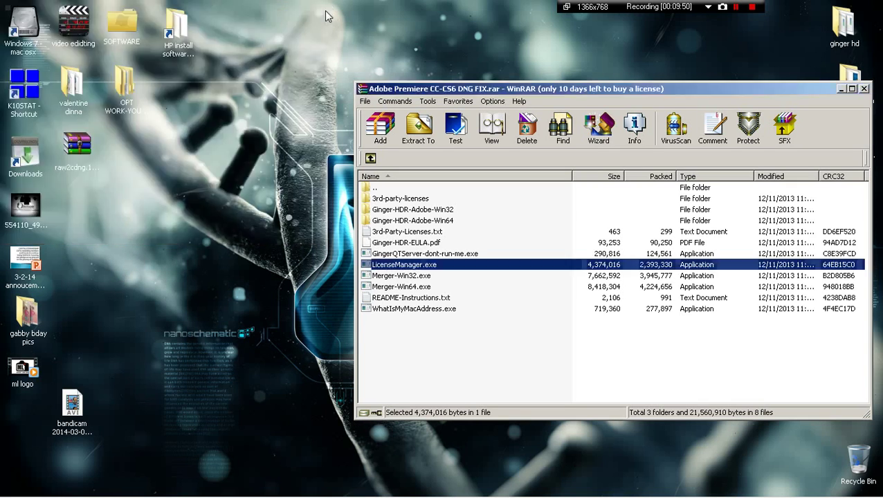
pyautogui.click(843, 90)
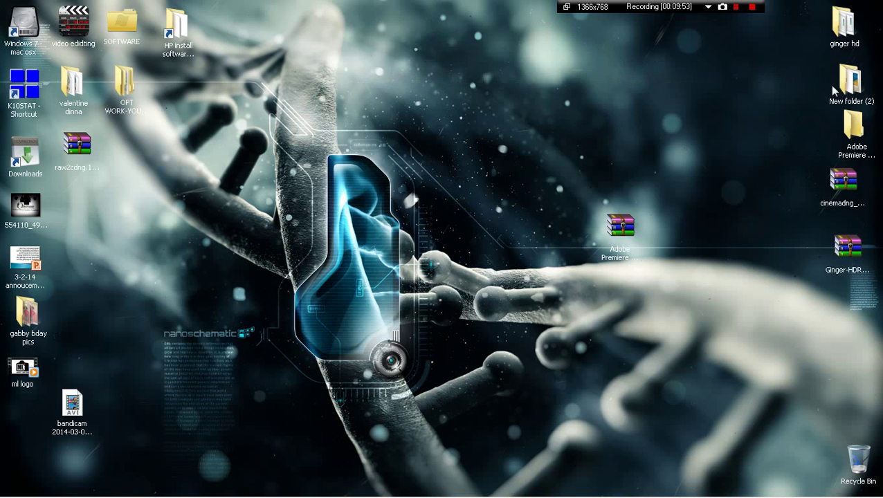
# - Open the video edidting folder maximised and launch Adobe Premiere Pro - CC7 from it
pyautogui.doubleClick(78, 24)
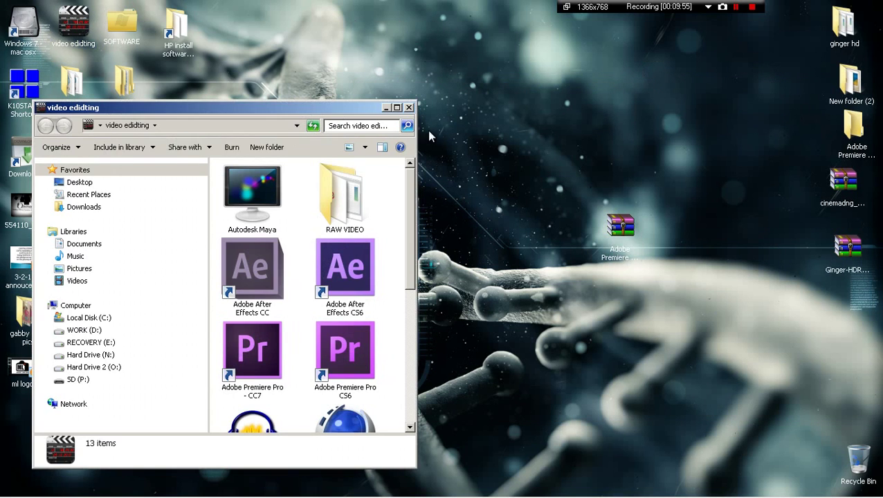
pyautogui.click(396, 107)
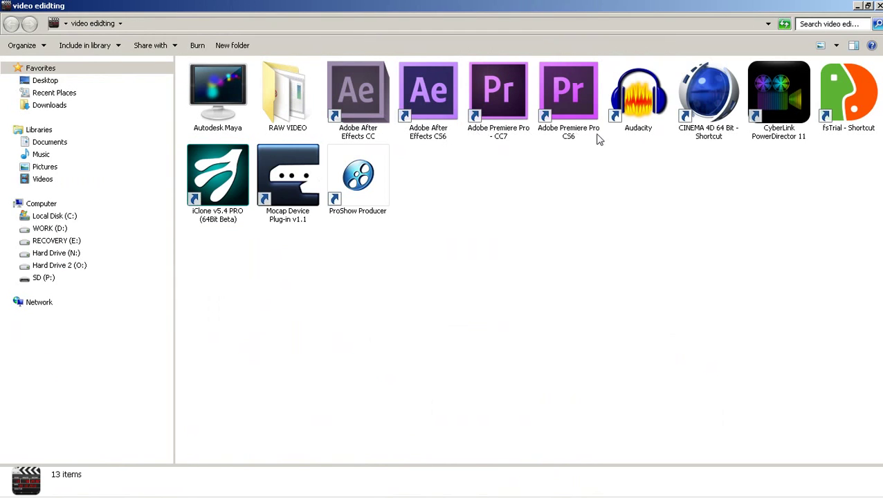
pyautogui.doubleClick(511, 126)
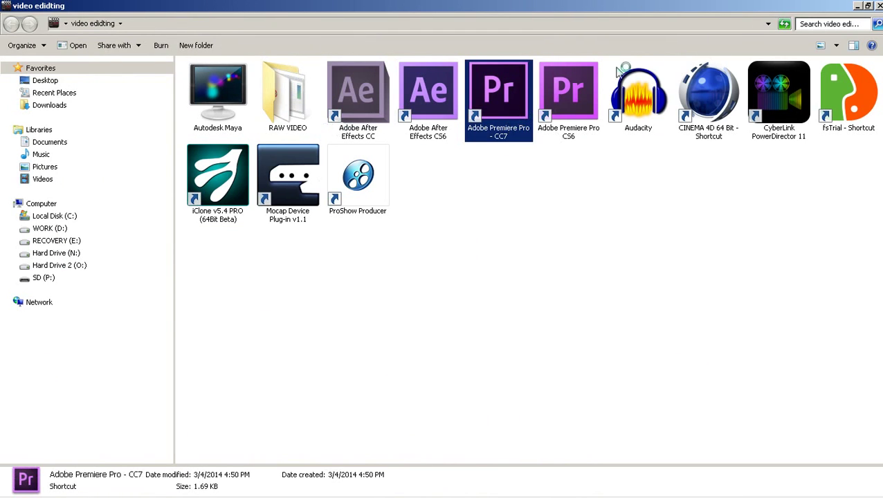
pyautogui.click(858, 6)
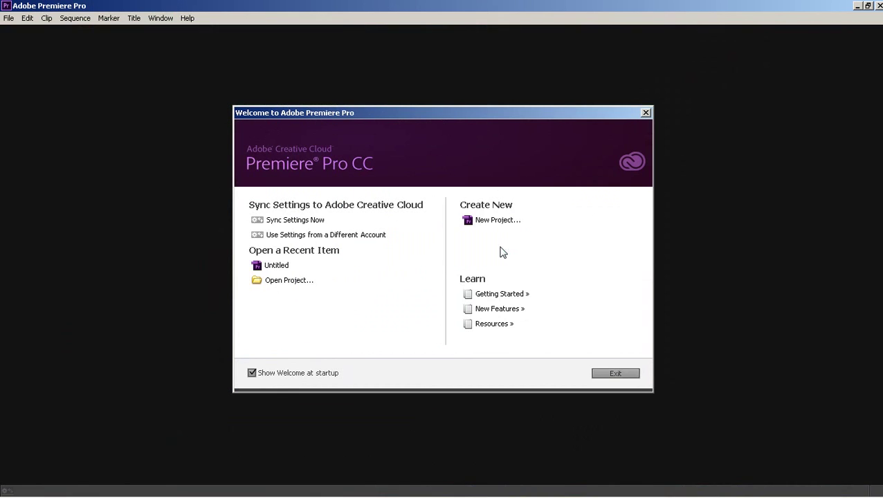
# - Create a new Untitled project, overwriting the existing one
pyautogui.click(484, 220)
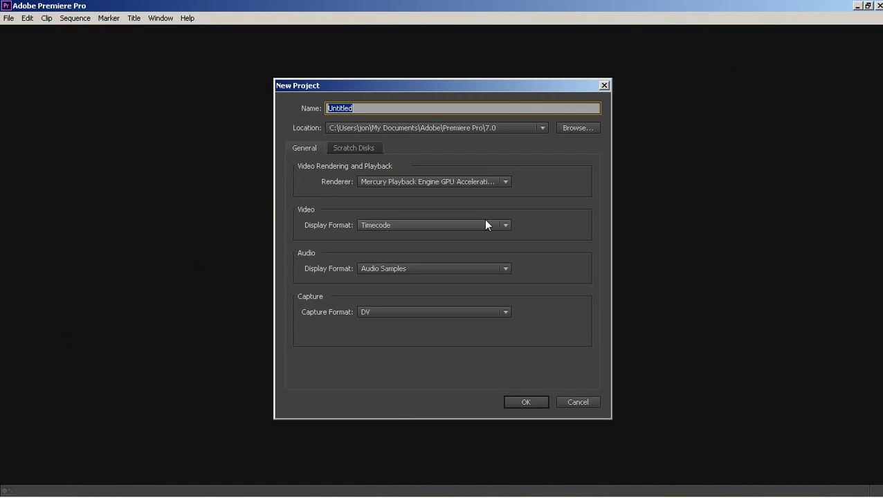
pyautogui.click(516, 402)
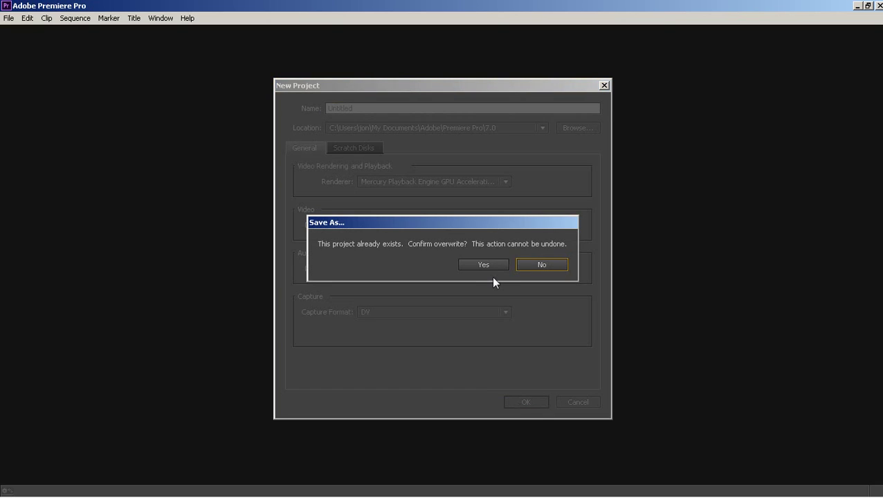
pyautogui.click(493, 270)
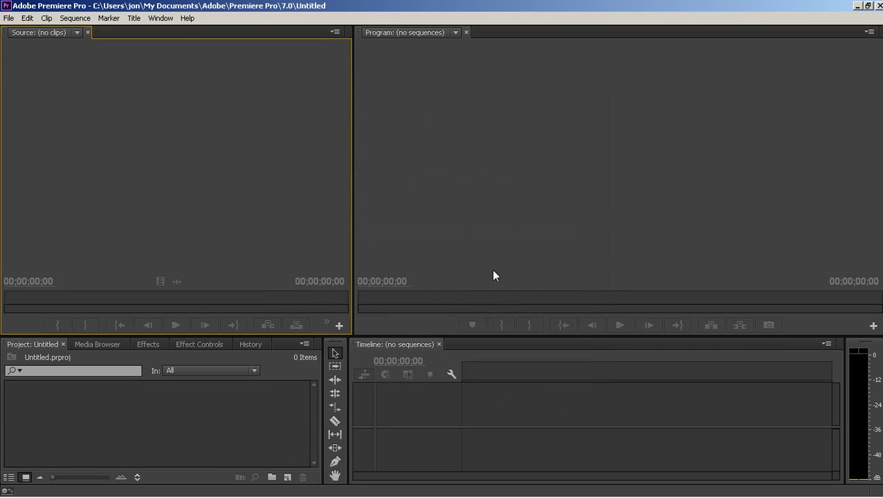
# - Add a new sequence using the DSLR 1080p30 preset
pyautogui.click(9, 18)
pyautogui.moveTo(60, 36)
pyautogui.click(197, 42)
pyautogui.click(571, 464)
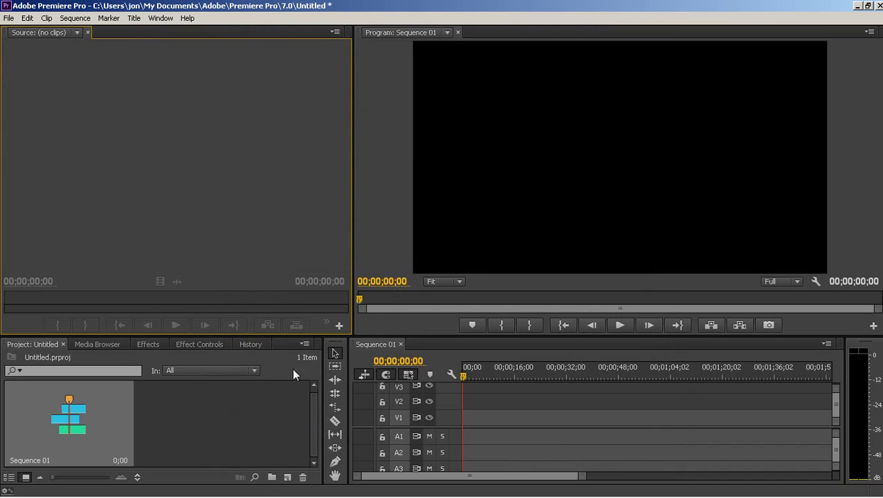
# - Import M04-1142.000000.dng from New folder (2) > 140304_1142_M041142E into the project
pyautogui.doubleClick(246, 415)
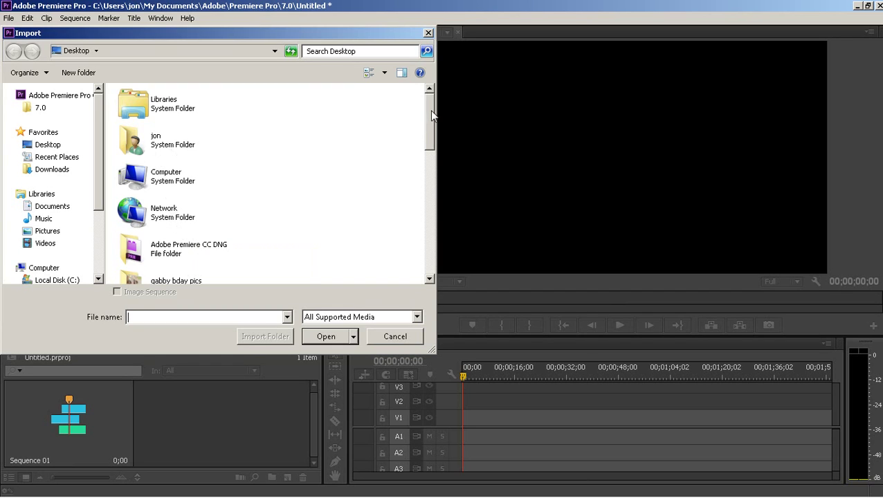
pyautogui.moveTo(432, 111); pyautogui.dragTo(427, 135)
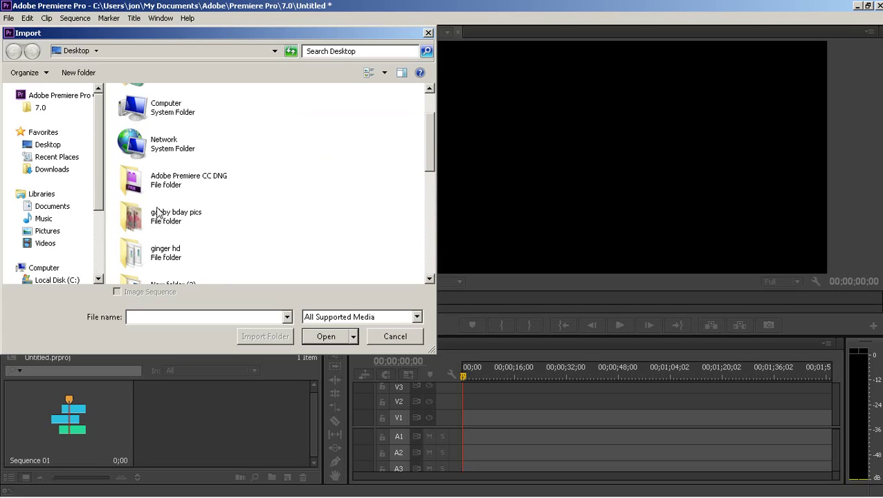
pyautogui.scroll(-2, 430, 155)
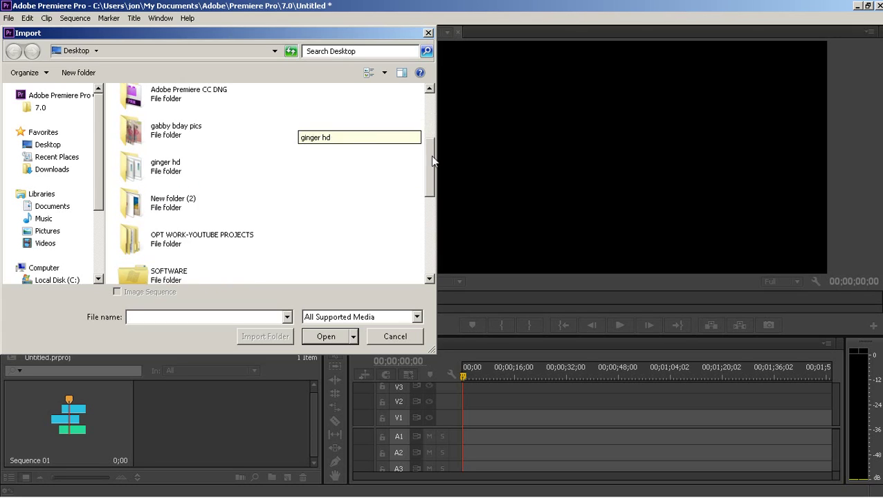
pyautogui.click(187, 212)
pyautogui.doubleClick(187, 212)
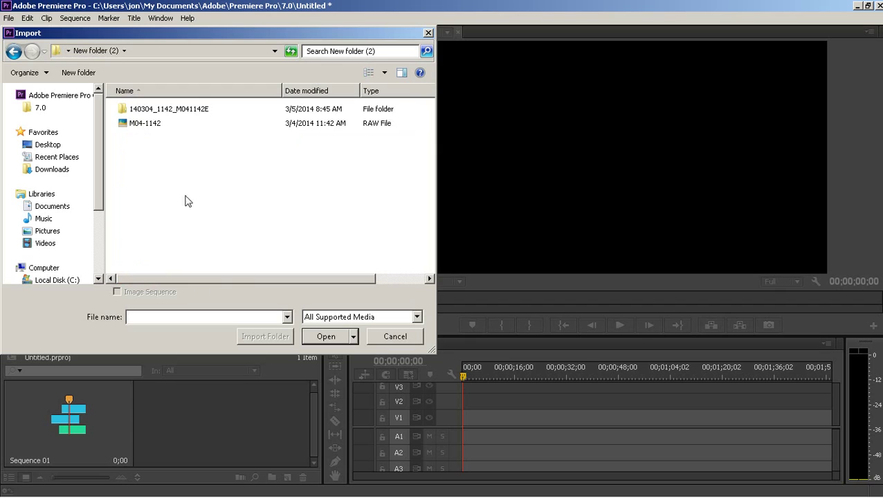
pyautogui.doubleClick(165, 112)
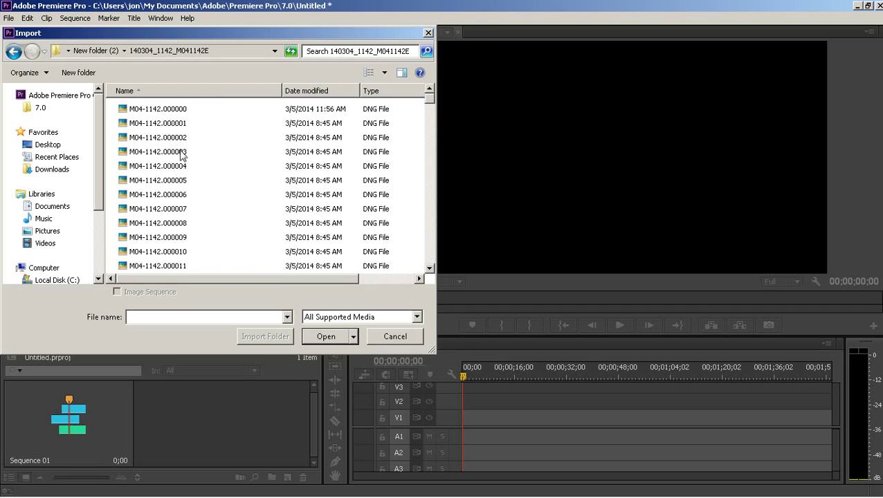
pyautogui.click(177, 111)
pyautogui.click(322, 337)
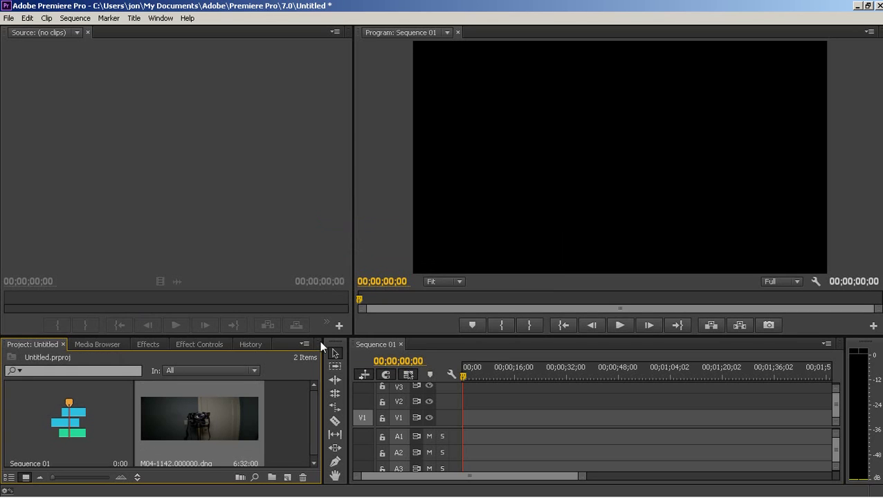
# - Put M04-1142.000000.dng on V1, match Sequence 01 to the clip's settings, and scrub its start
pyautogui.click(277, 399)
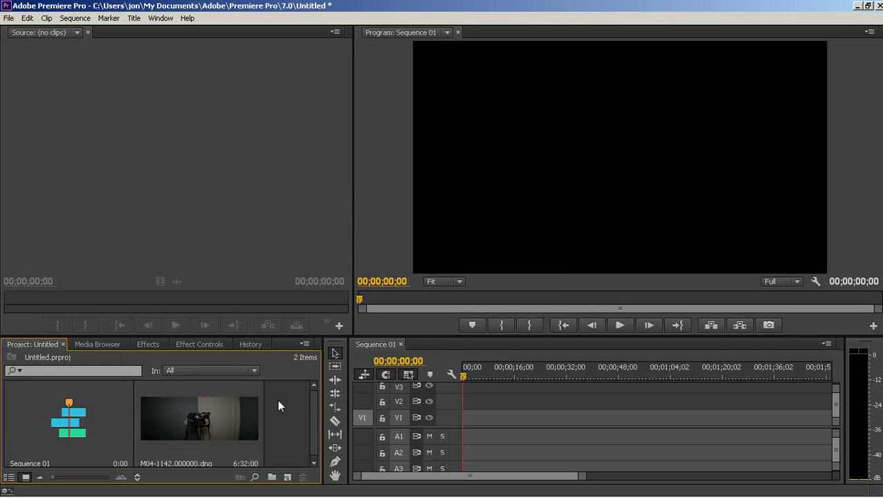
pyautogui.click(204, 414)
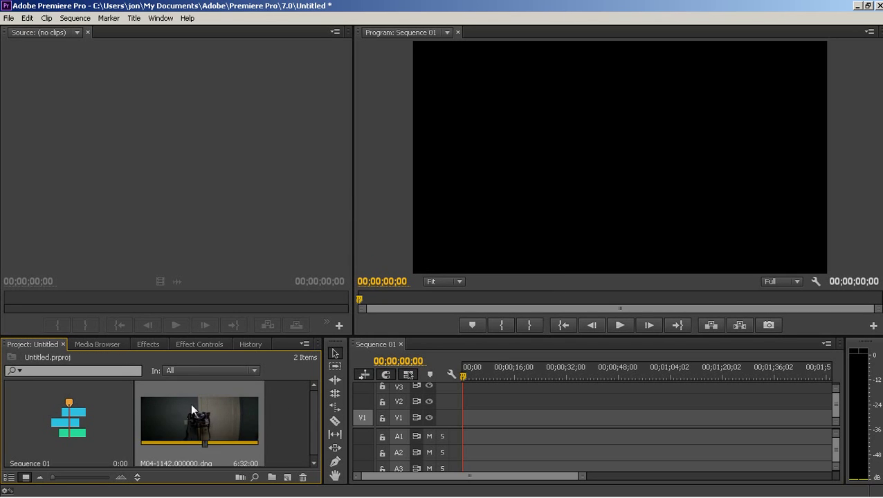
pyautogui.moveTo(179, 406); pyautogui.dragTo(467, 414)
pyautogui.click(441, 277)
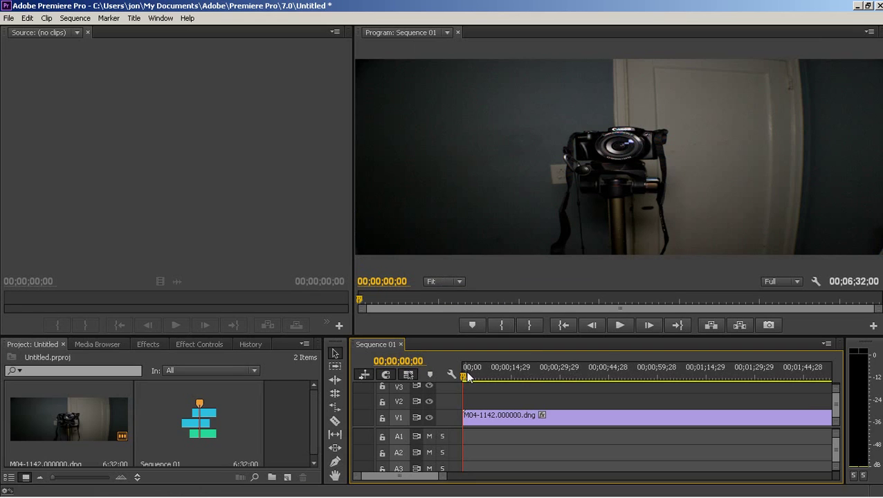
pyautogui.moveTo(464, 376); pyautogui.dragTo(458, 418)
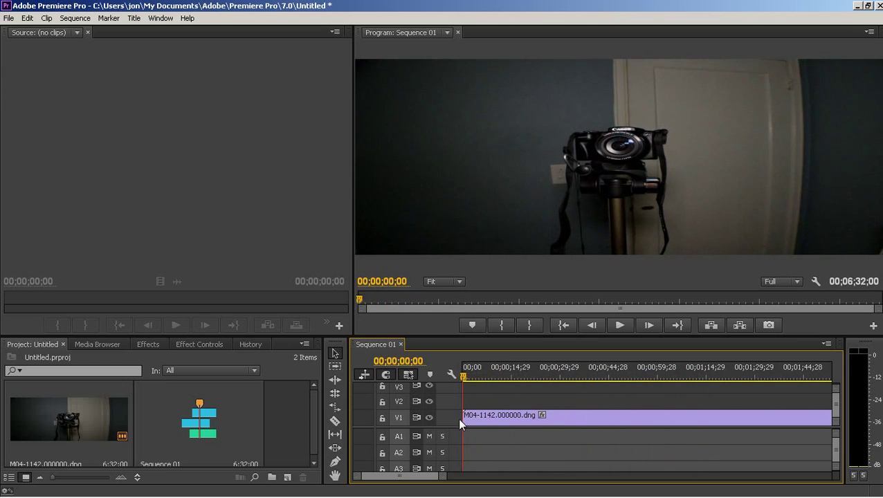
# - Drag Video Effects > Ginger HDR > Tonemapping (Advanced) onto the M04-1142.000000.dng clip on V1
pyautogui.click(147, 344)
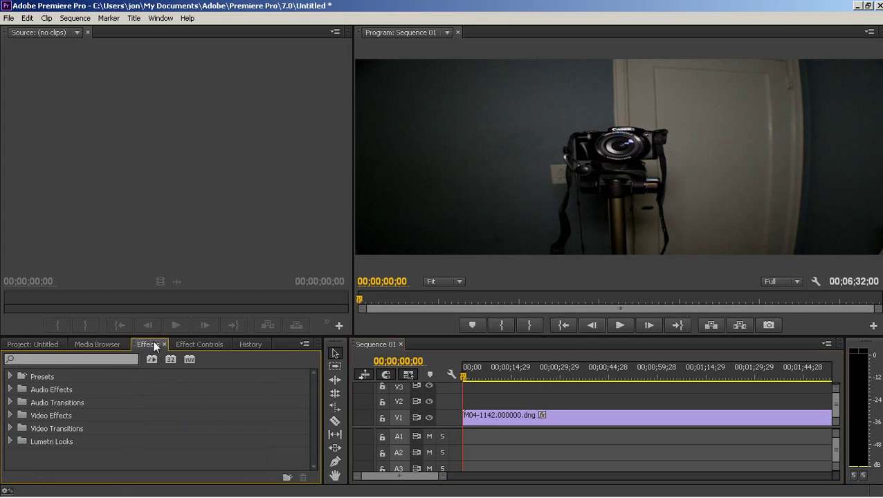
pyautogui.click(9, 415)
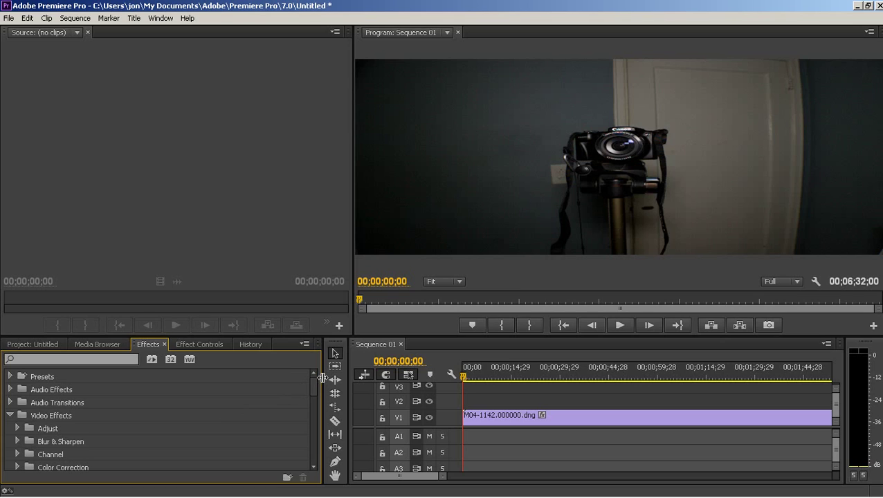
pyautogui.moveTo(315, 382); pyautogui.dragTo(312, 397)
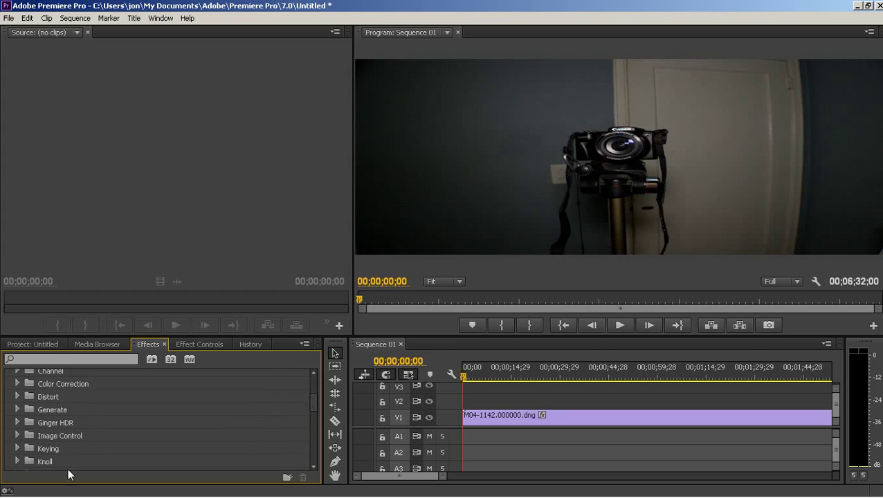
pyautogui.click(17, 424)
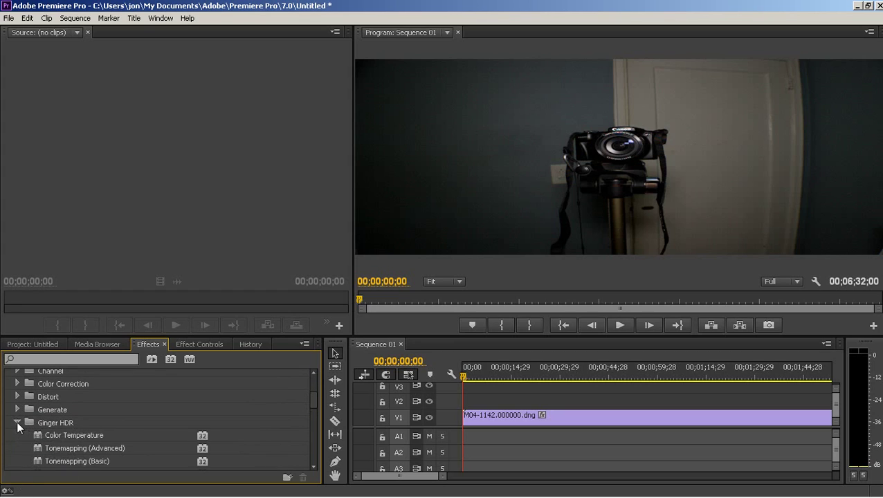
pyautogui.moveTo(314, 396); pyautogui.dragTo(311, 404)
pyautogui.moveTo(46, 404); pyautogui.dragTo(512, 423)
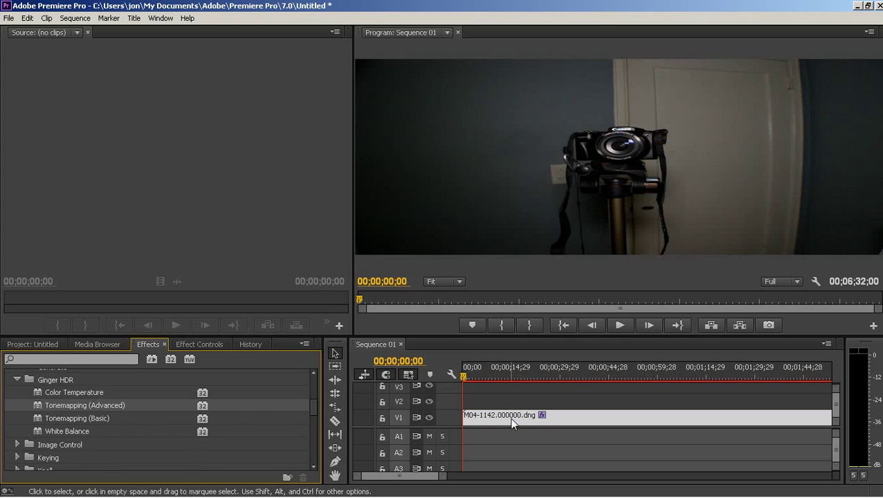
# - In Effect Controls, raise Tonemapping Manual Exposure until the image washes out, then set it to 0
pyautogui.click(201, 343)
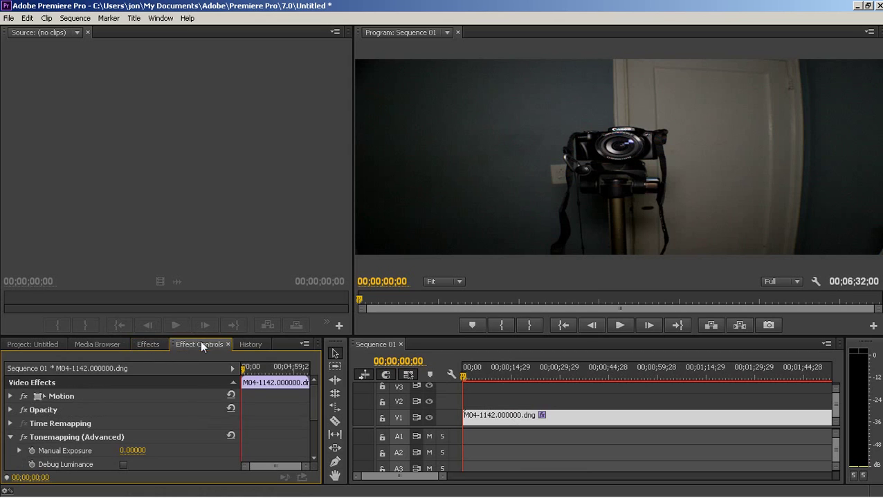
pyautogui.click(143, 341)
pyautogui.click(113, 344)
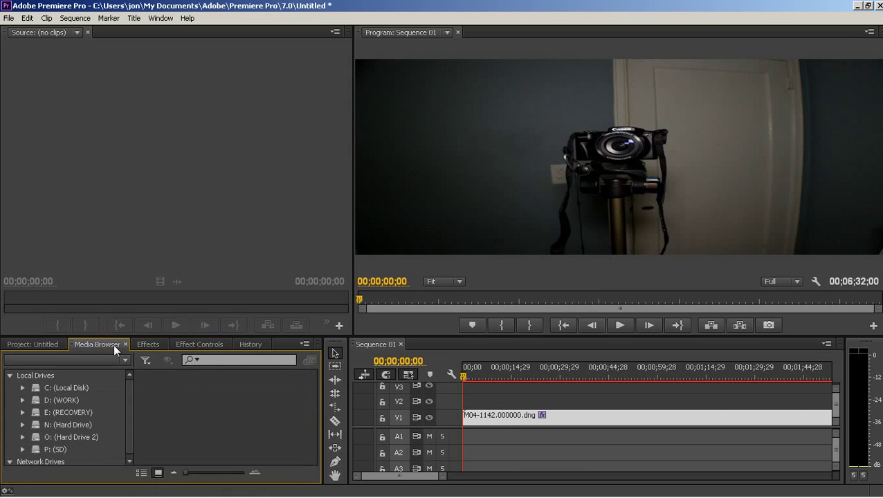
pyautogui.click(149, 341)
pyautogui.click(206, 344)
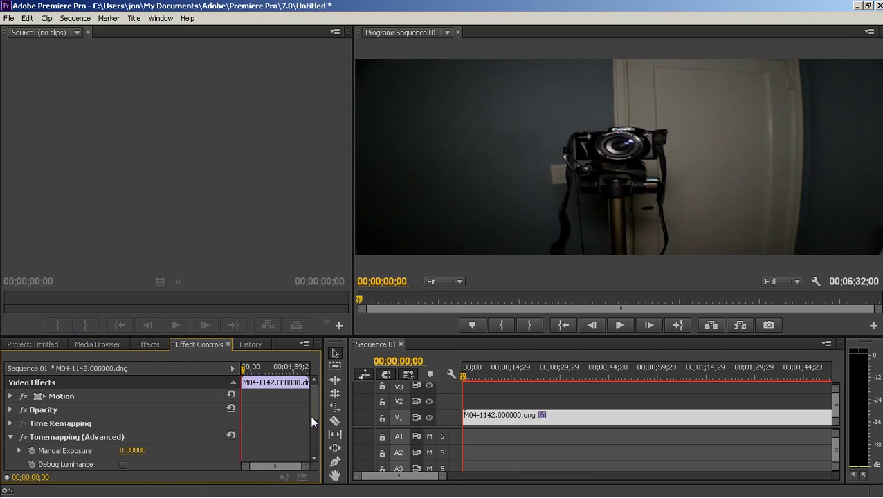
pyautogui.scroll(-1, 310, 414)
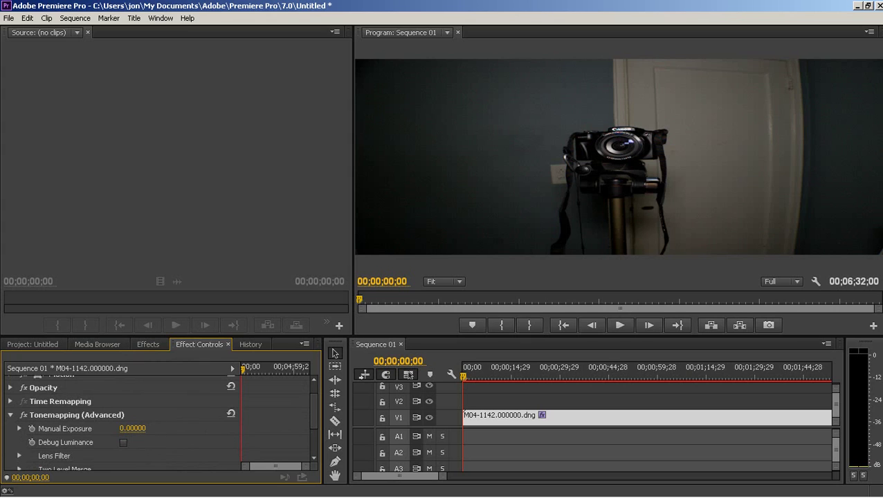
pyautogui.moveTo(131, 429)
pyautogui.mouseDown()
pyautogui.moveTo(170, 428)
pyautogui.moveTo(137, 430)
pyautogui.mouseUp()
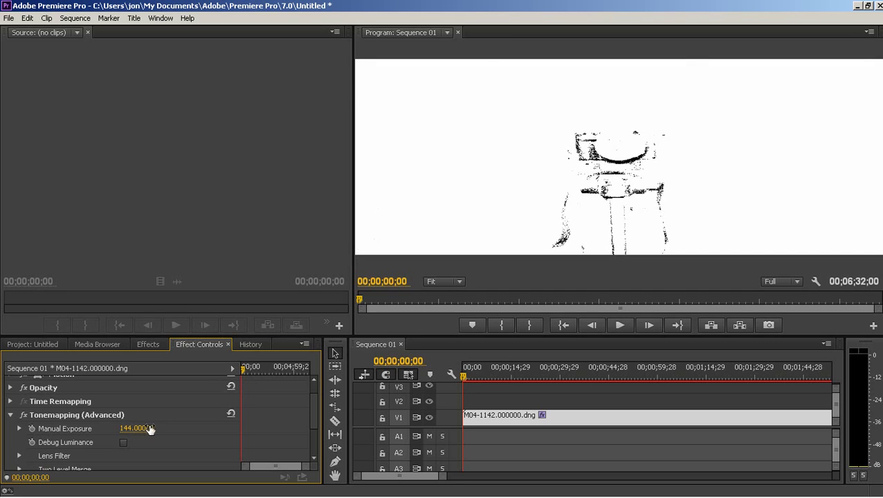
pyautogui.click(137, 429)
pyautogui.write('0')
pyautogui.press('Return')
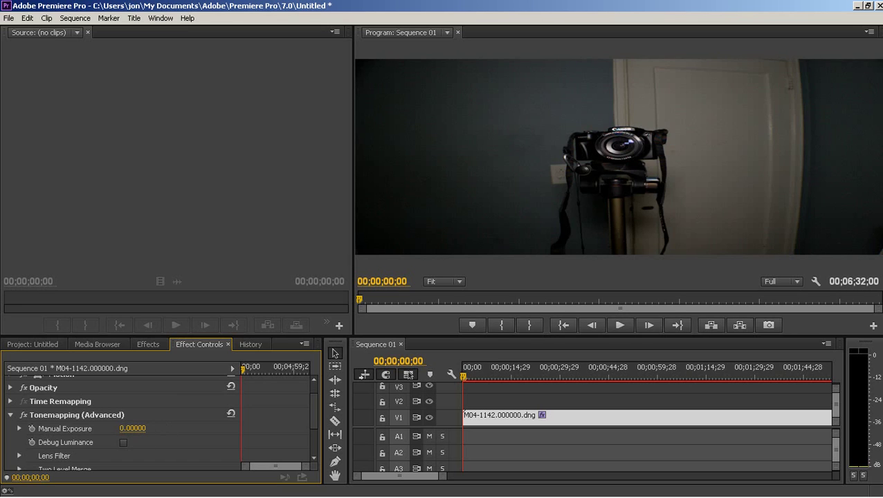
# - Try Manual Exposure at 11, then undo back to 0
pyautogui.click(141, 429)
pyautogui.write('11')
pyautogui.press('Return')
pyautogui.moveTo(135, 428); pyautogui.dragTo(110, 428)
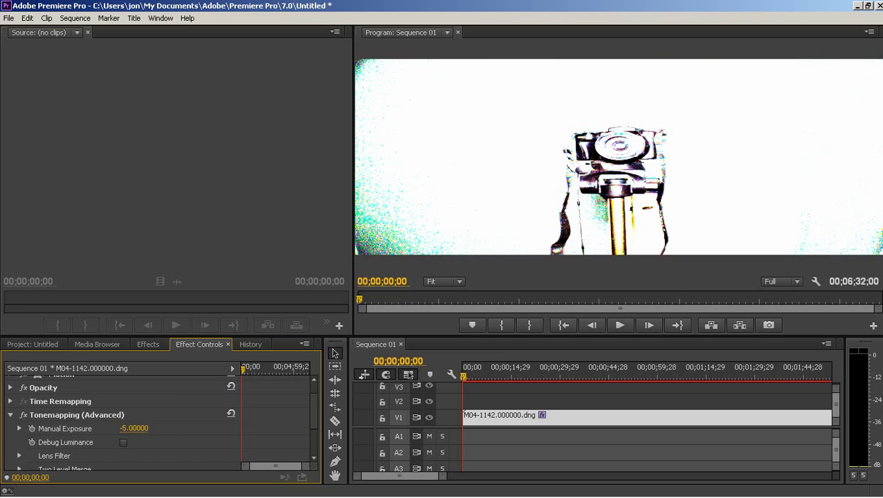
pyautogui.scroll(-2, 172, 436)
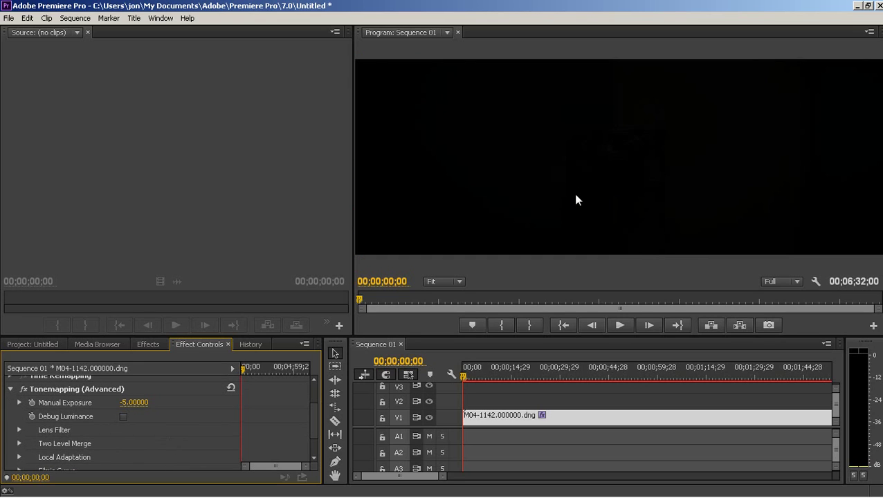
pyautogui.hotkey('ctrl', 'z')
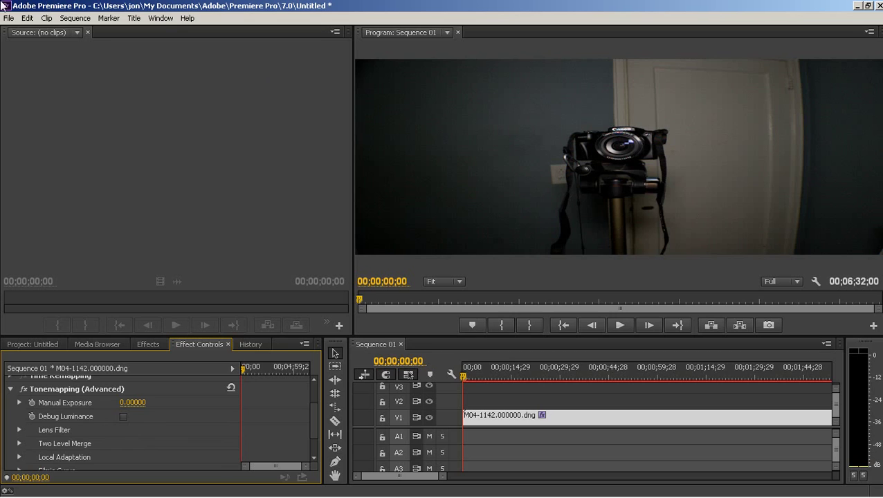
# - Exit Premiere Pro without saving the project
pyautogui.click(8, 18)
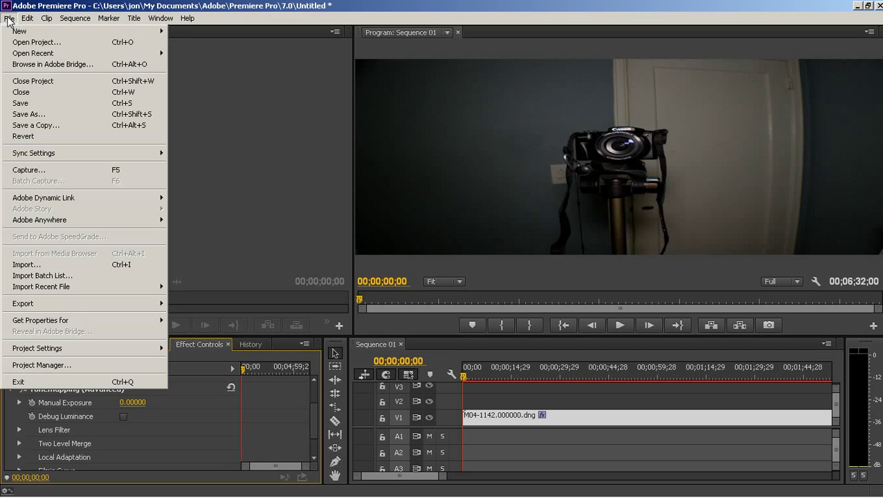
pyautogui.click(71, 383)
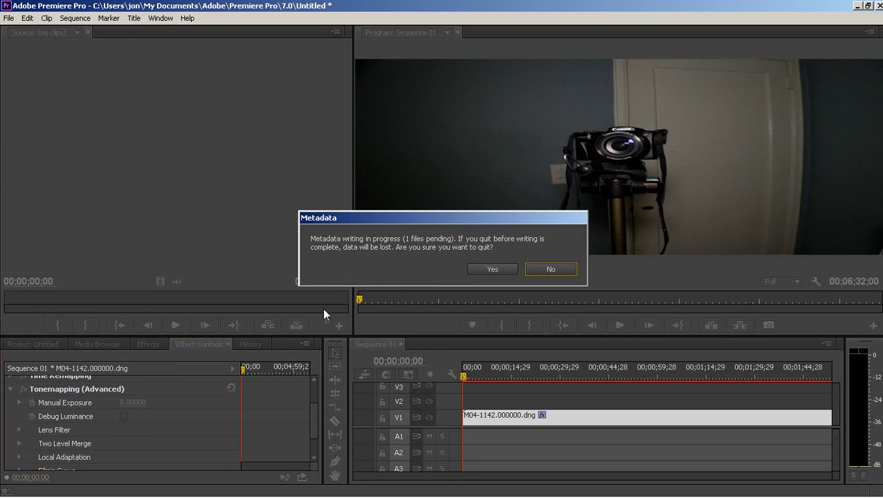
pyautogui.click(487, 269)
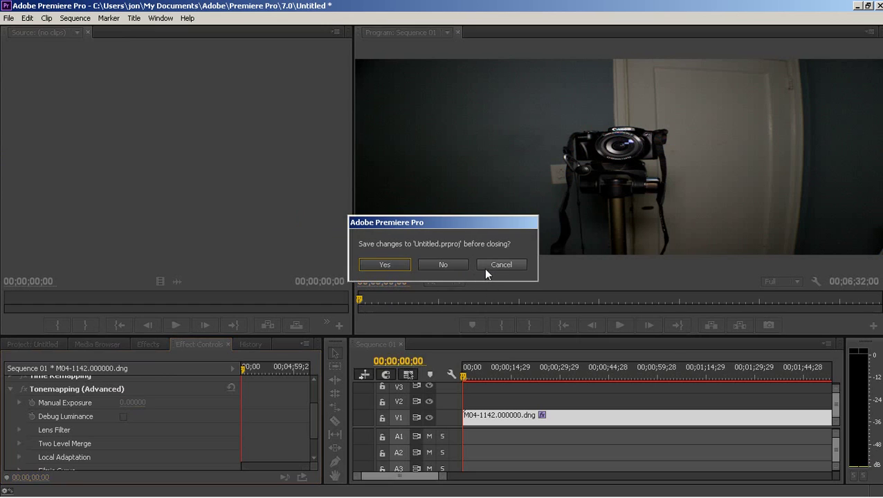
pyautogui.click(445, 266)
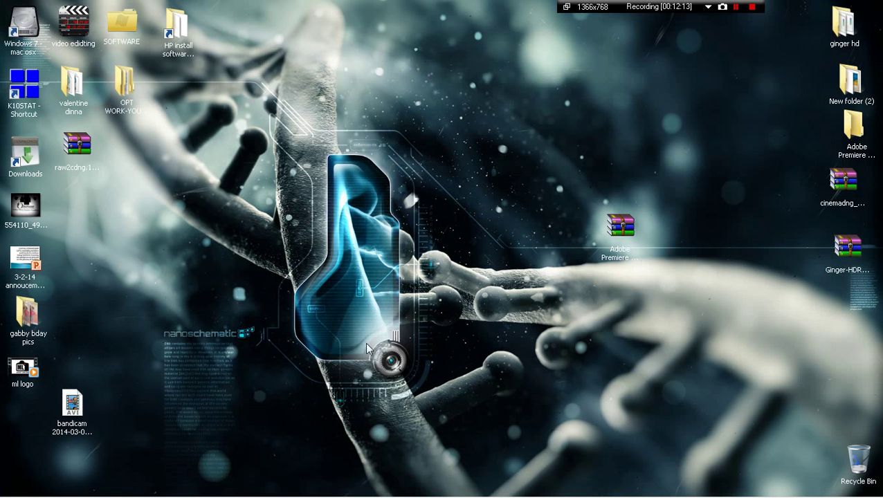
pyautogui.moveTo(764, 494)
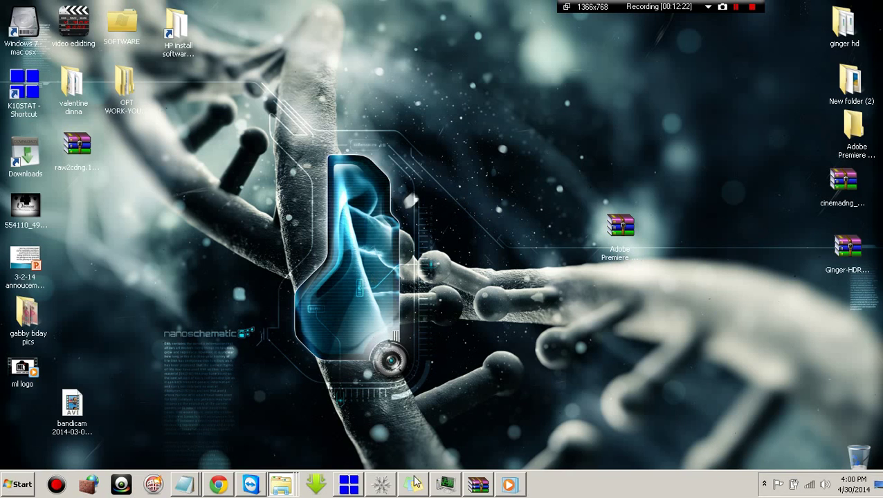
pyautogui.click(476, 487)
pyautogui.click(477, 486)
pyautogui.click(477, 486)
pyautogui.click(479, 487)
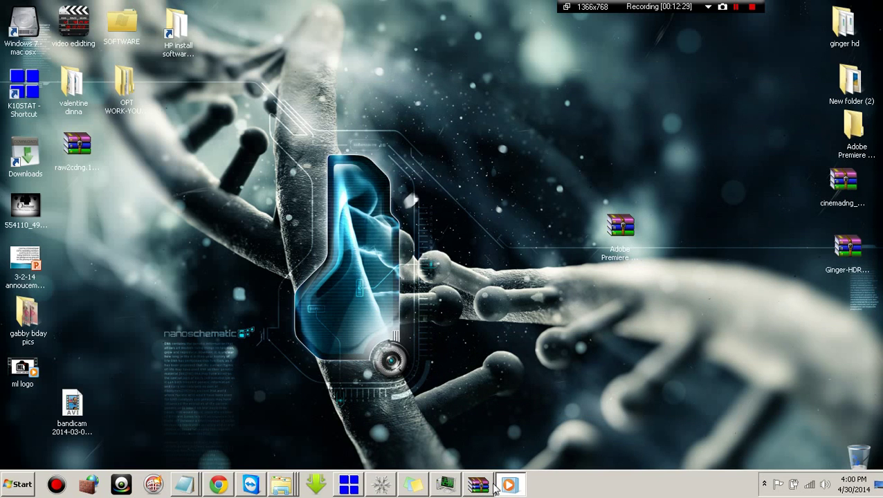